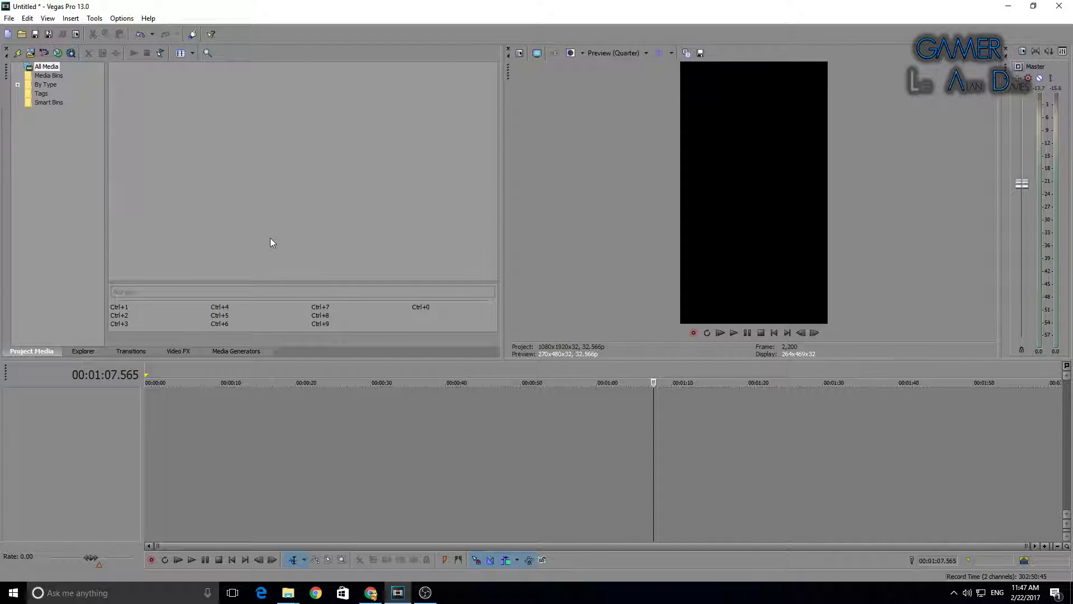
# Step: Start a new untitled project, discarding the old one unsaved and accepting the default settings
pyautogui.click(9, 18)
pyautogui.click(25, 29)
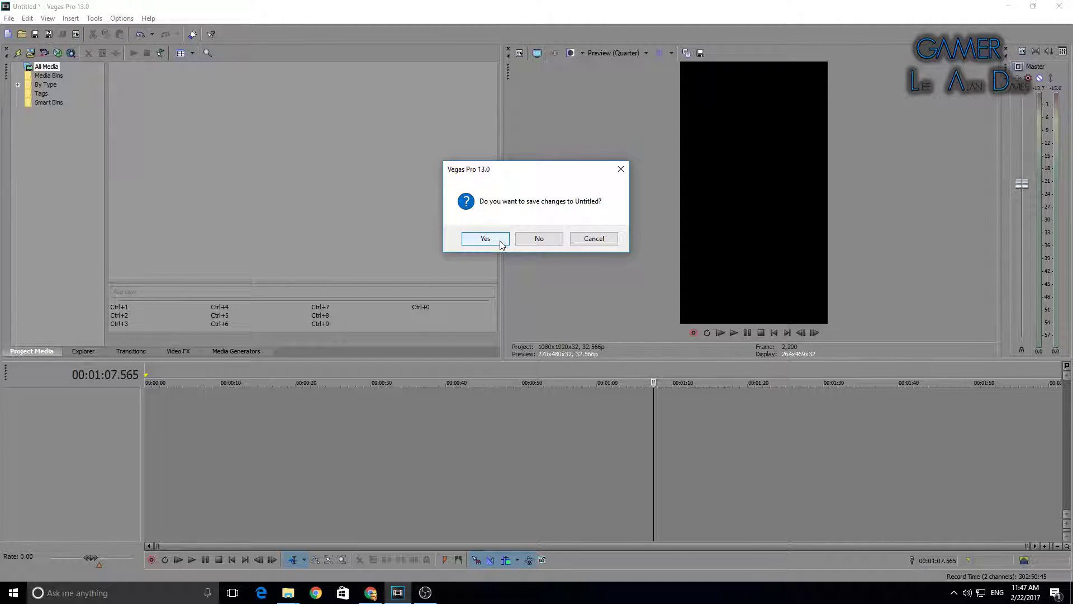
pyautogui.click(539, 239)
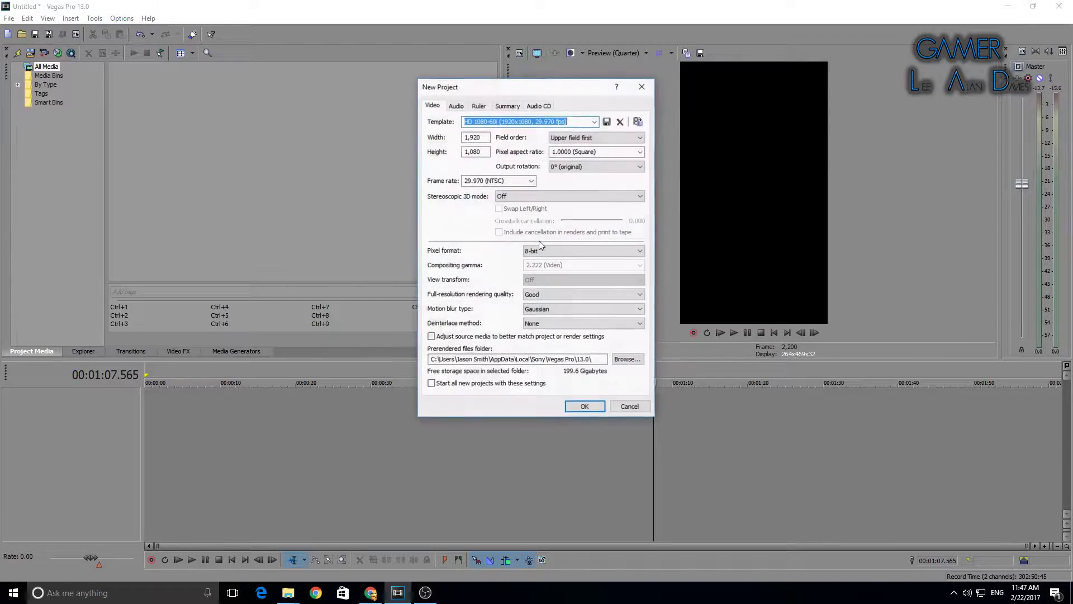
pyautogui.click(579, 407)
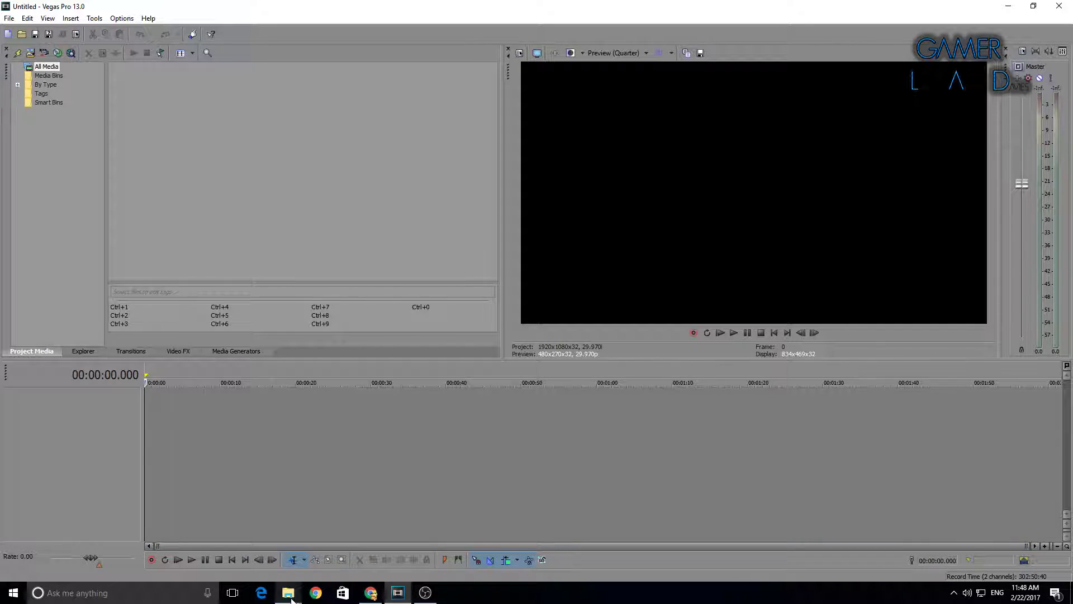
# Step: Delete the leftover .sfk file from the New folder and drag the third Pokémon Duel clip to Vegas
pyautogui.moveTo(291, 601)
pyautogui.click(268, 560)
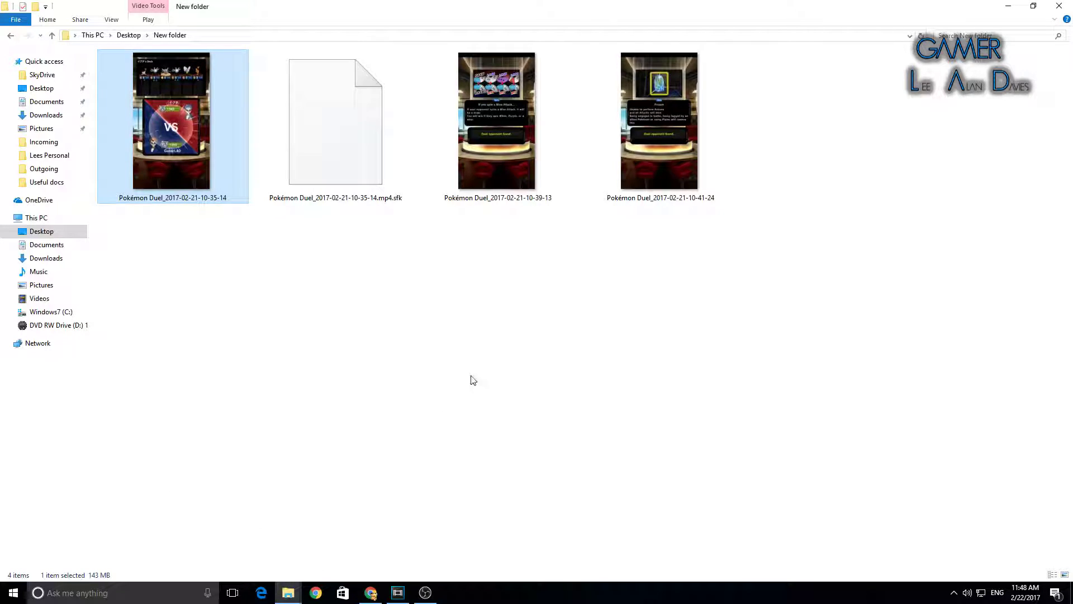
pyautogui.click(362, 143)
pyautogui.press('Delete')
pyautogui.press('Return')
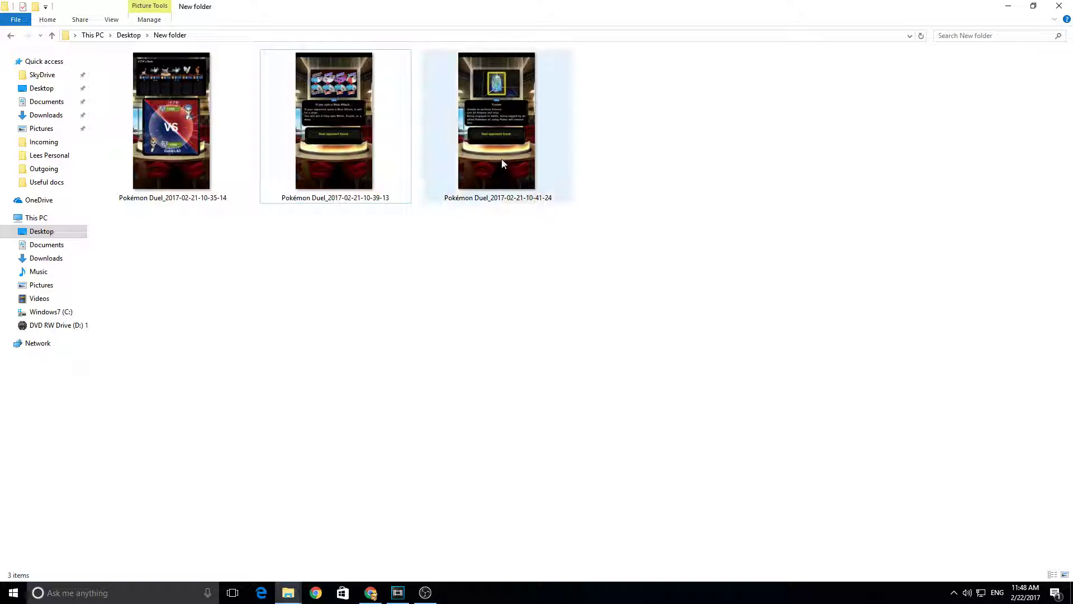
pyautogui.moveTo(486, 160); pyautogui.dragTo(264, 156)
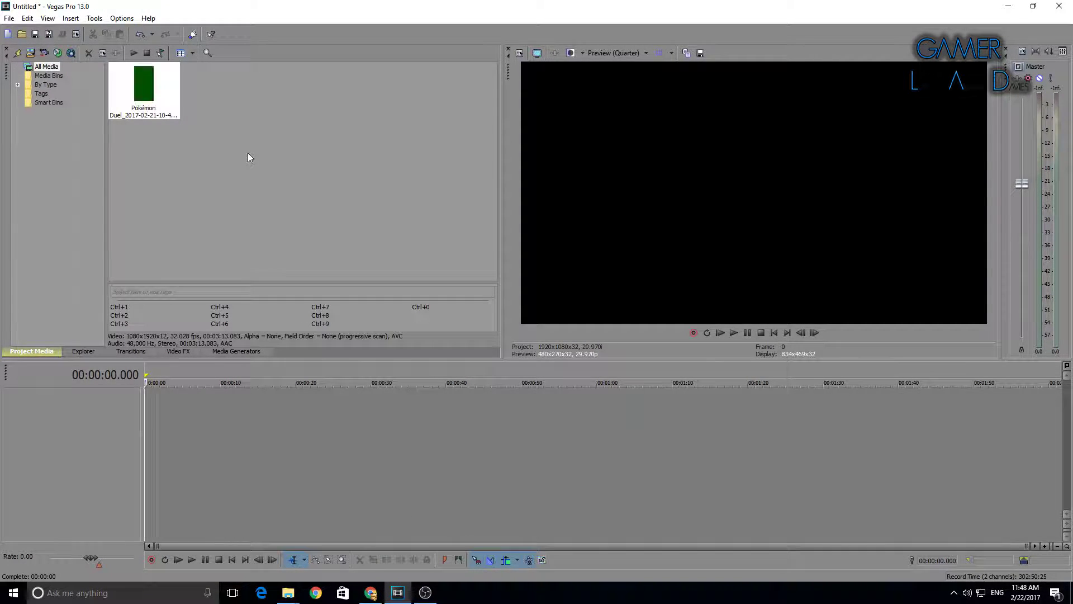
# Step: Place the Pokémon Duel clip on the timeline, always basing project video settings on the first-added video
pyautogui.moveTo(127, 90); pyautogui.dragTo(150, 396)
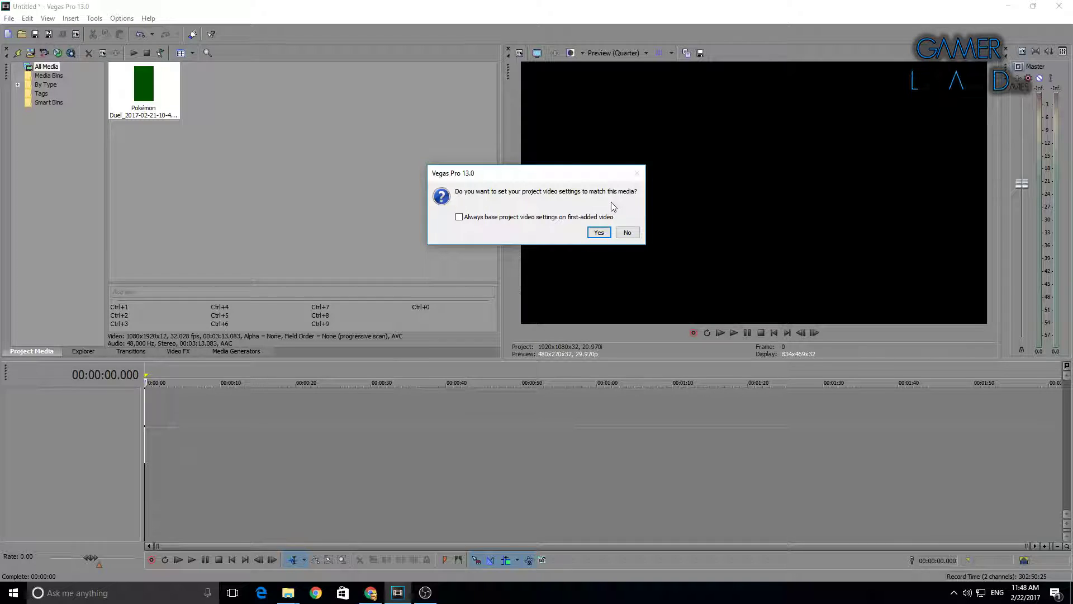
pyautogui.click(530, 219)
# Step: Match project settings to the clip and play it from about 00:00:29.595 to check the frames
pyautogui.click(602, 233)
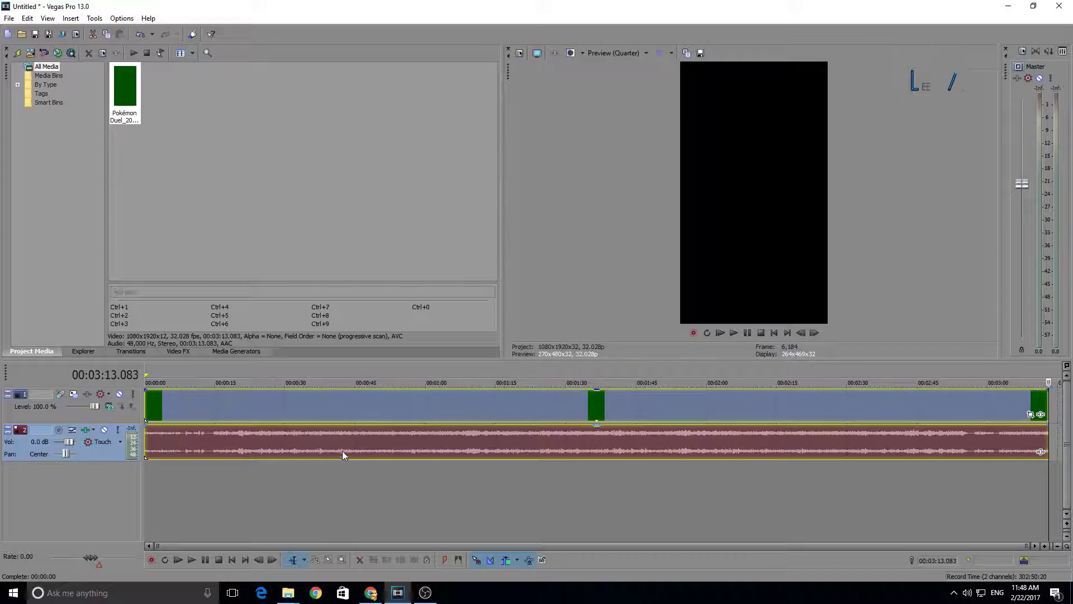
pyautogui.click(292, 469)
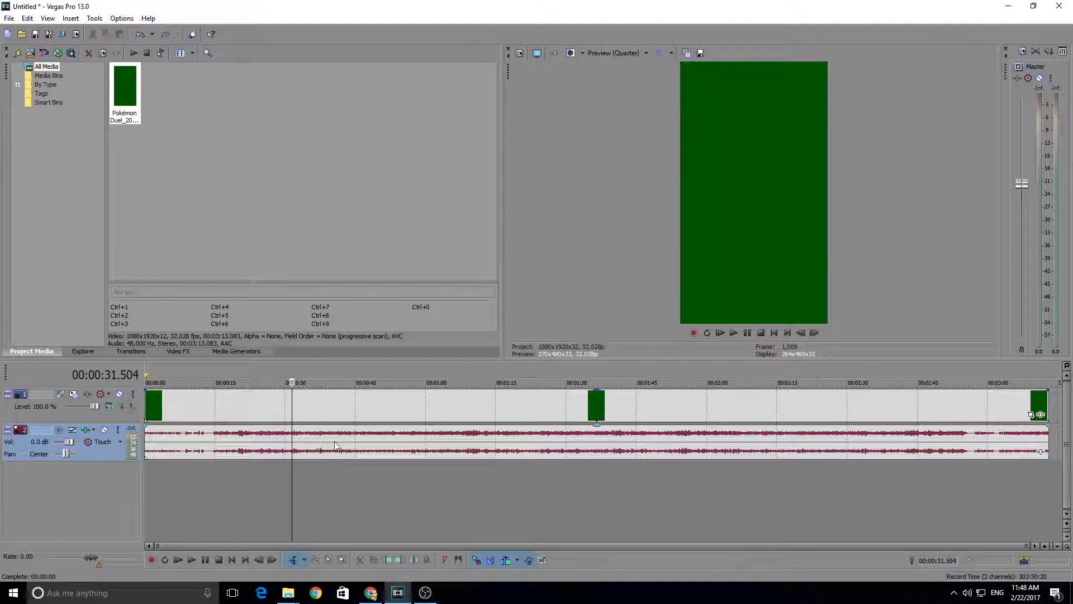
pyautogui.click(315, 401)
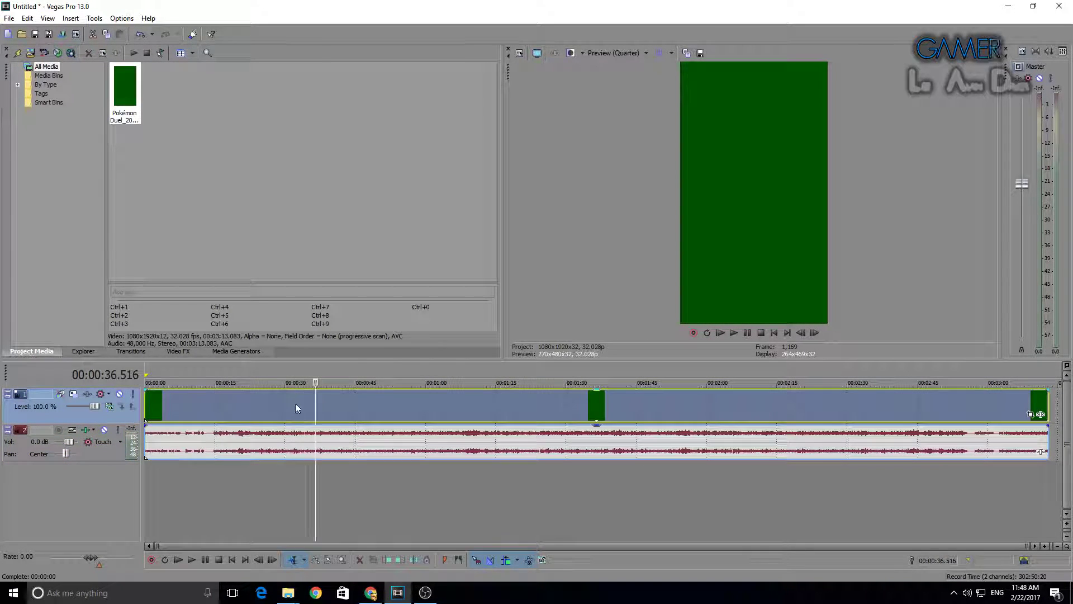
pyautogui.click(283, 404)
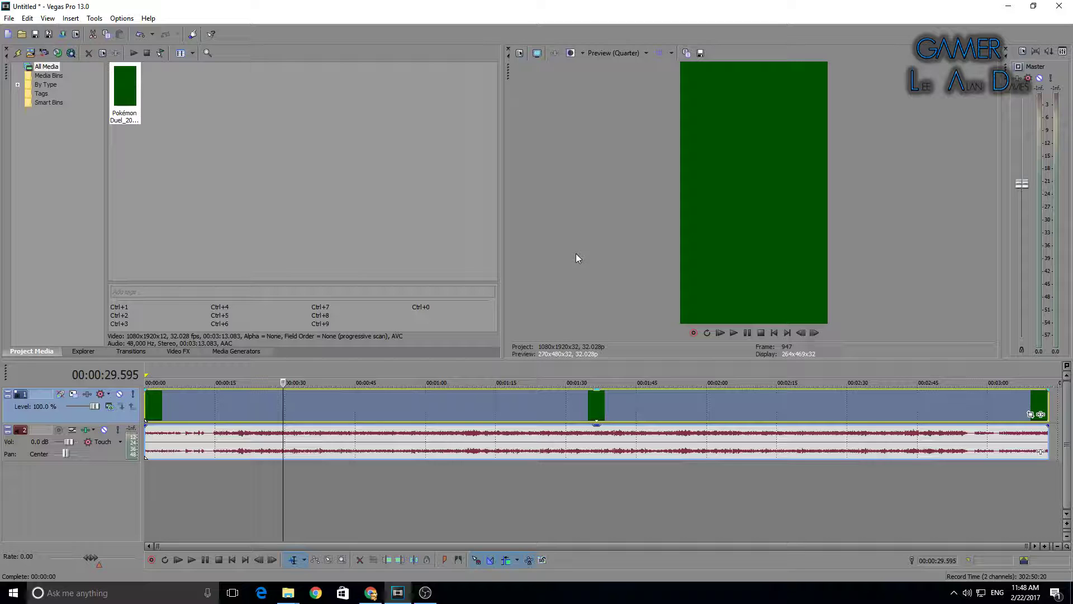
pyautogui.press('space')
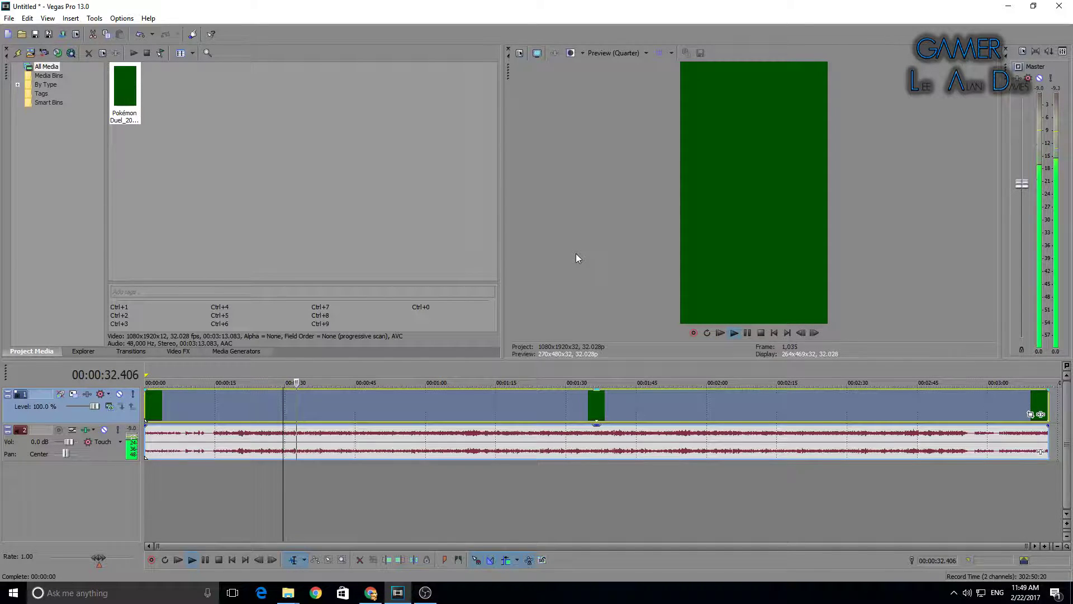
pyautogui.press('space')
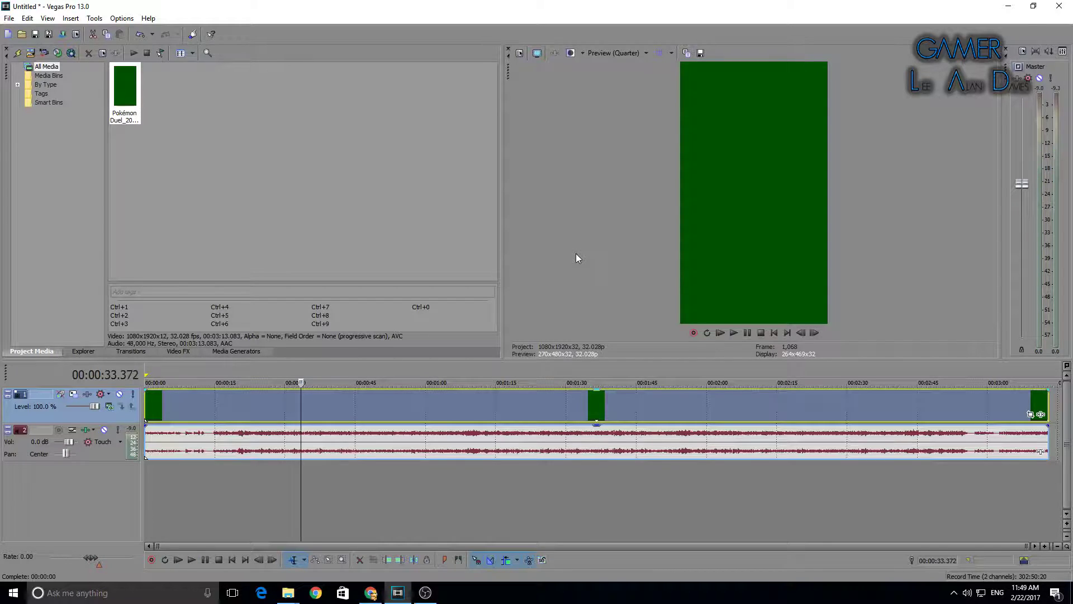
# Step: Delete the clip's video and audio events from the timeline
pyautogui.click(518, 497)
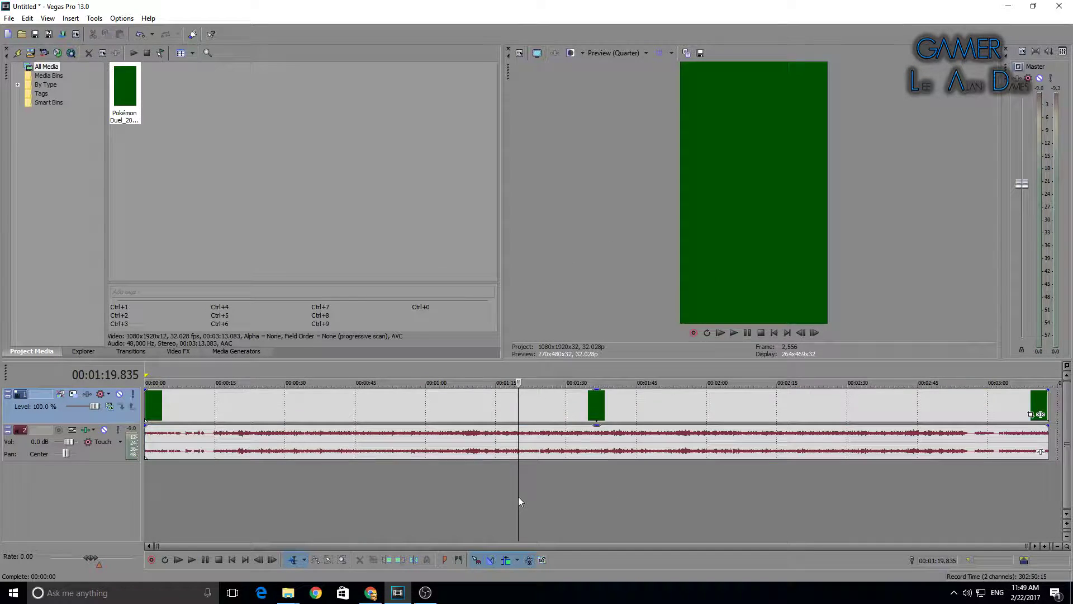
pyautogui.click(265, 414)
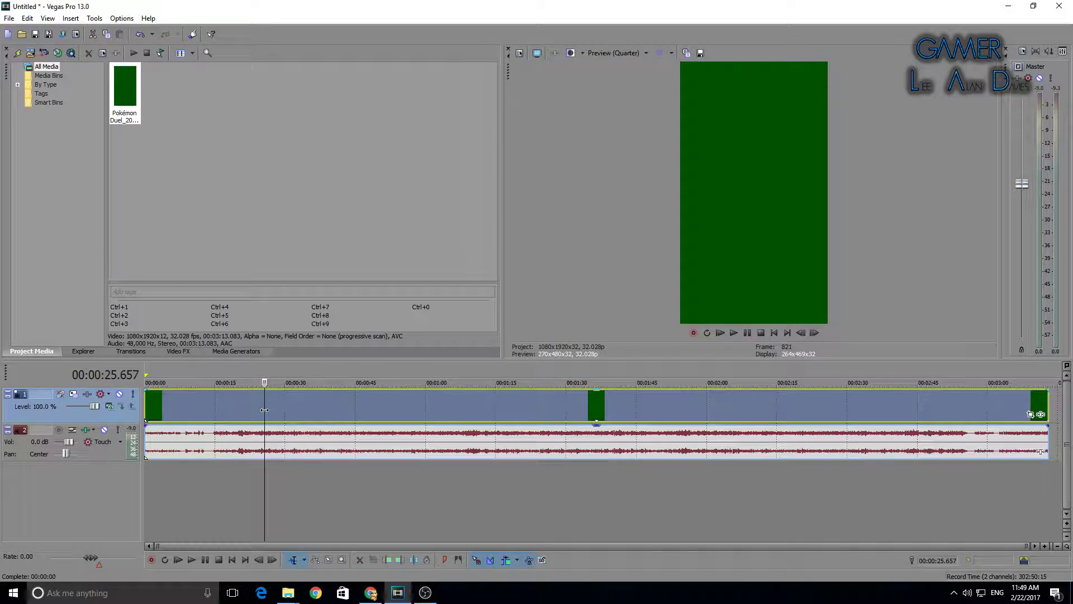
pyautogui.press('Delete')
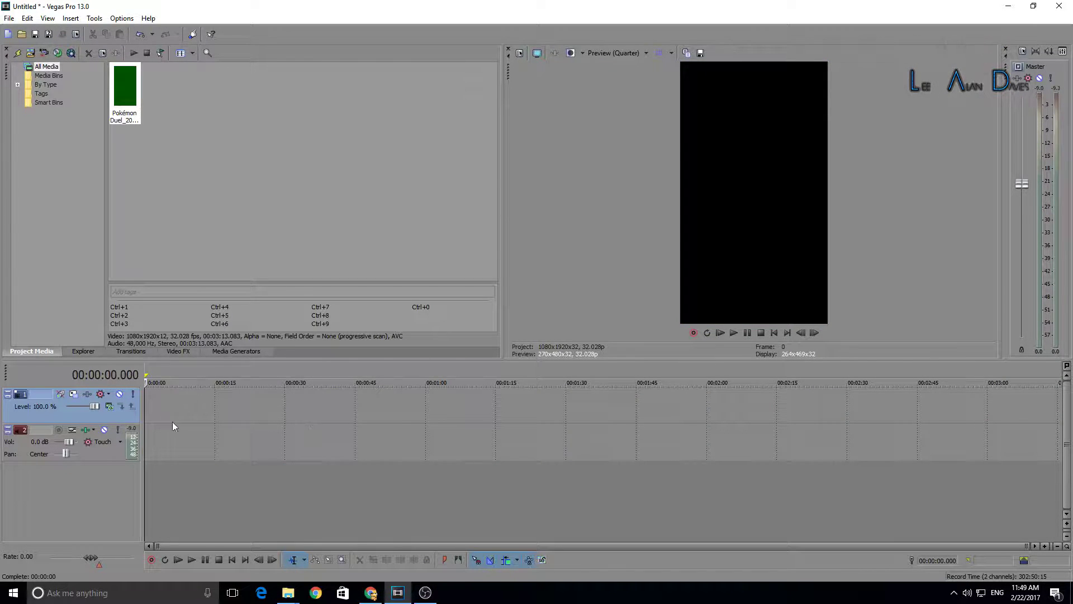
pyautogui.click(190, 122)
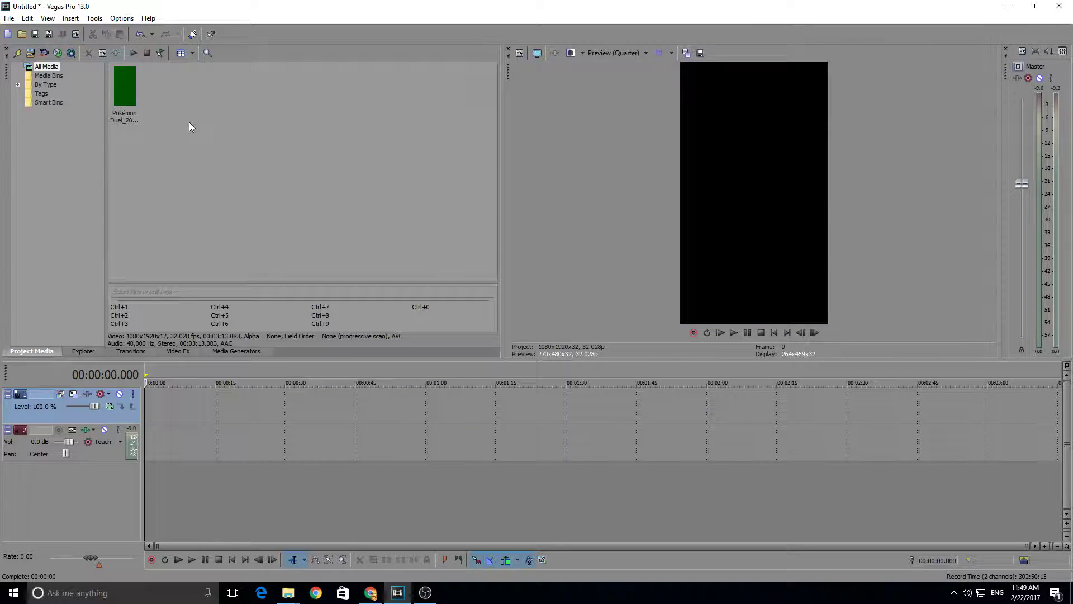
pyautogui.rightClick(130, 96)
pyautogui.click(234, 436)
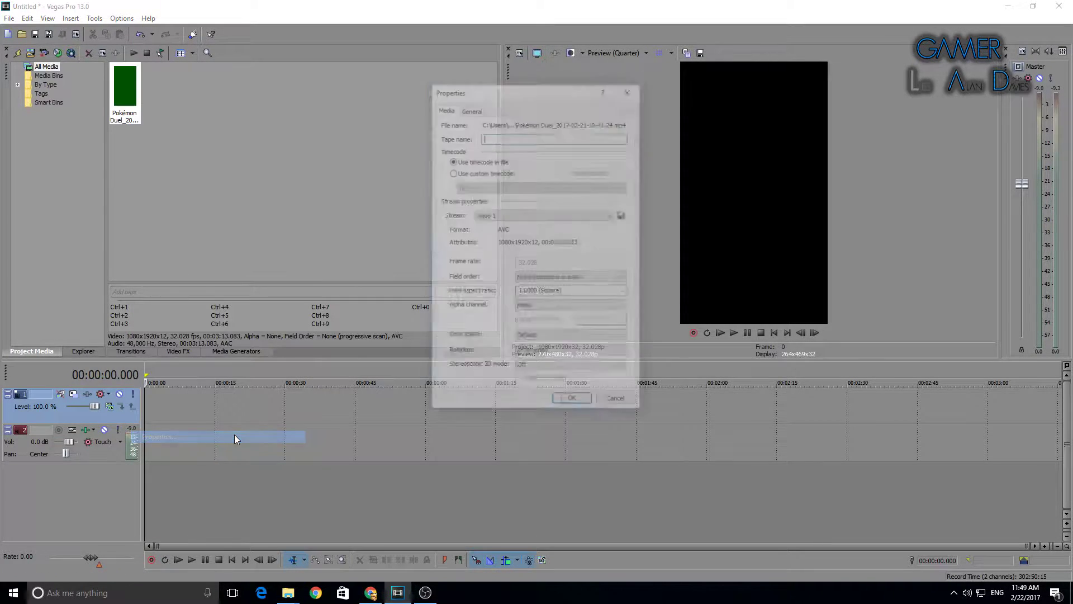
pyautogui.click(472, 108)
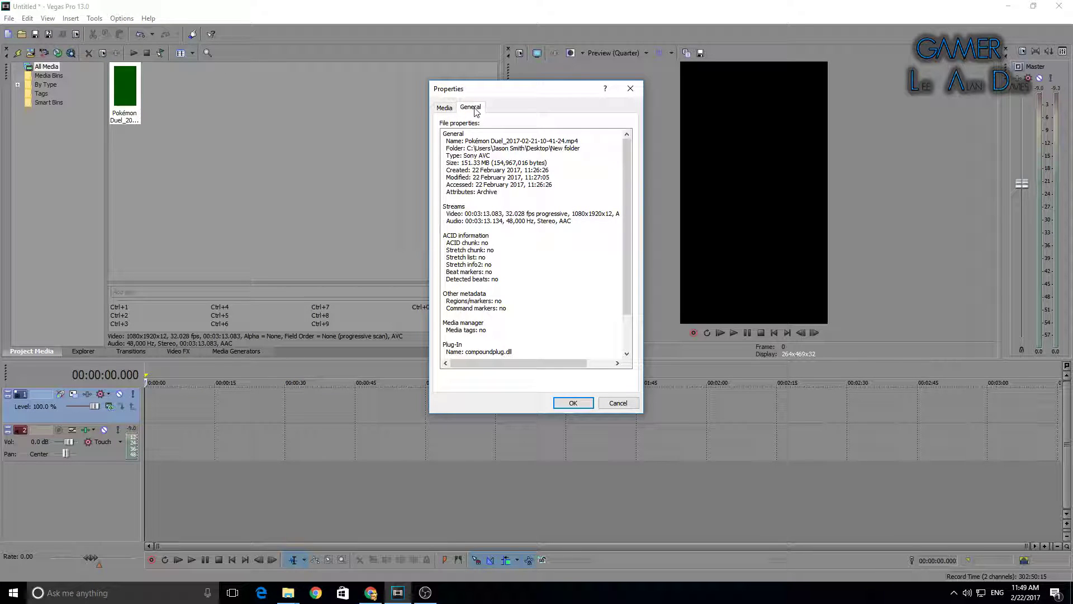
pyautogui.moveTo(630, 228); pyautogui.dragTo(631, 264)
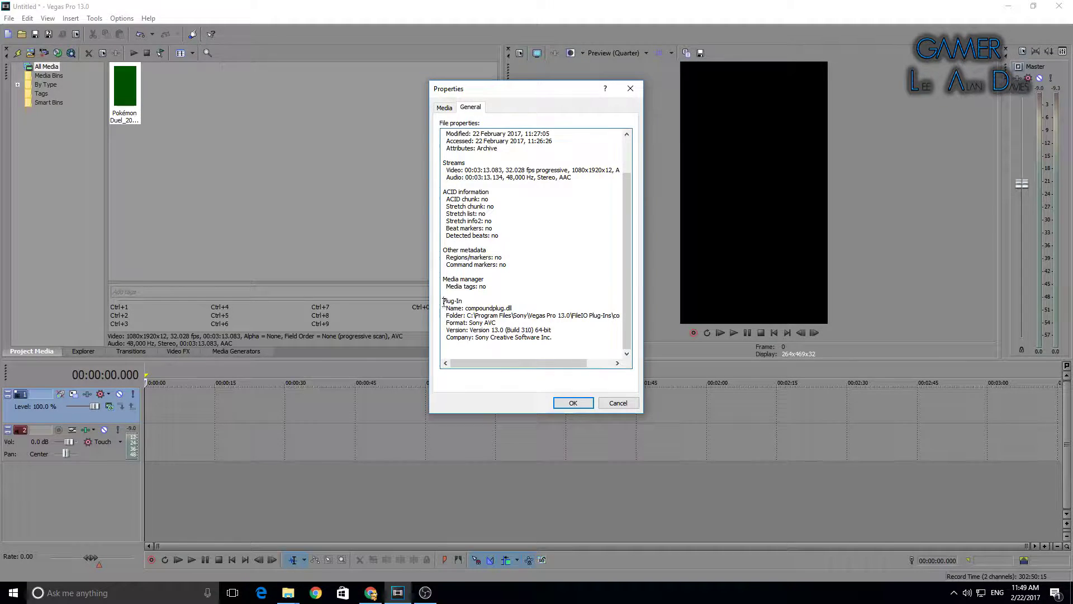
pyautogui.moveTo(443, 301); pyautogui.dragTo(463, 301)
pyautogui.click(467, 308)
pyautogui.moveTo(498, 308); pyautogui.dragTo(514, 308)
pyautogui.moveTo(525, 364)
pyautogui.mouseDown()
pyautogui.moveTo(563, 376)
pyautogui.moveTo(544, 369)
pyautogui.mouseUp()
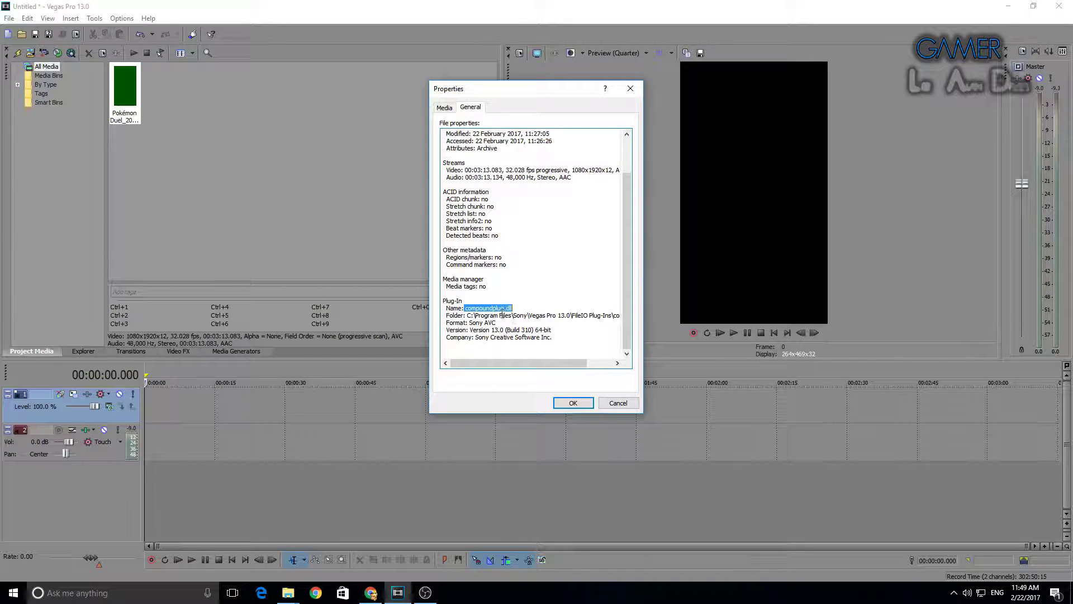
pyautogui.click(613, 404)
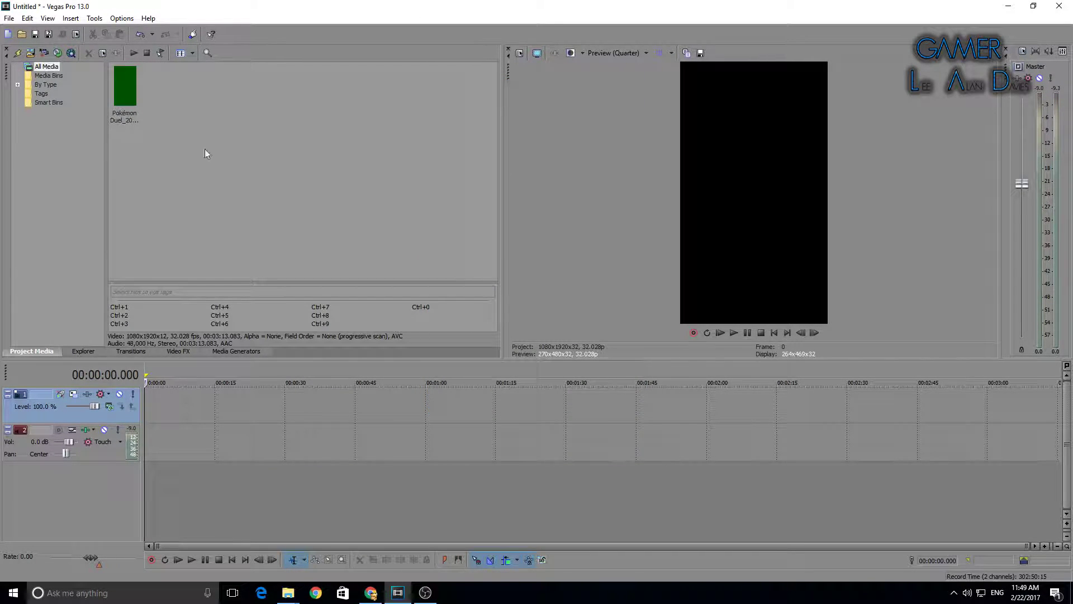
# Step: Inspect the Pokémon Duel clip's General file properties, then close the Properties dialog
pyautogui.click(132, 95)
pyautogui.rightClick(132, 92)
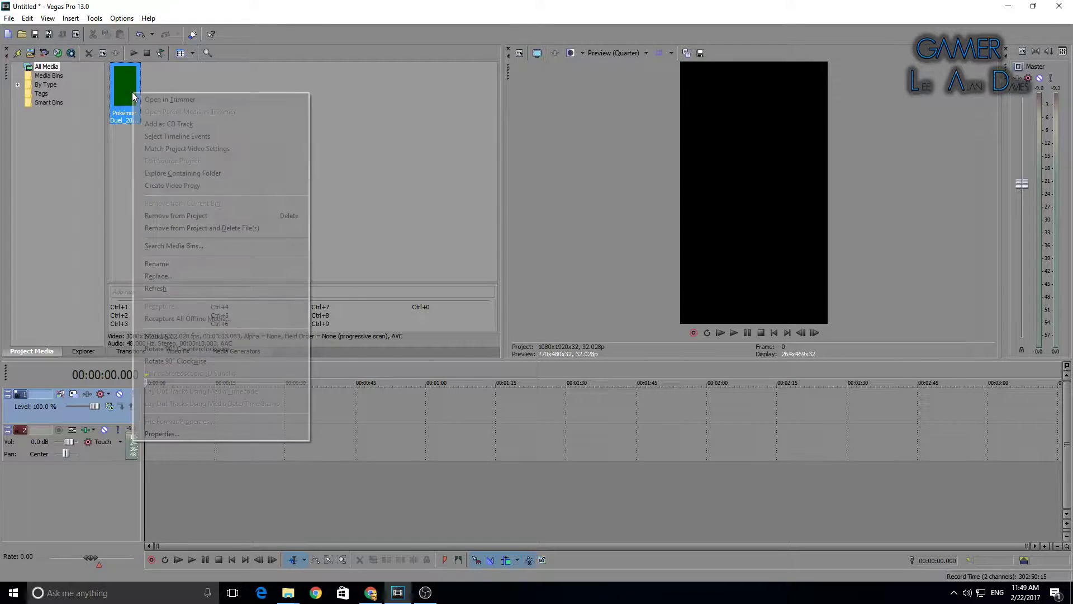
pyautogui.click(249, 433)
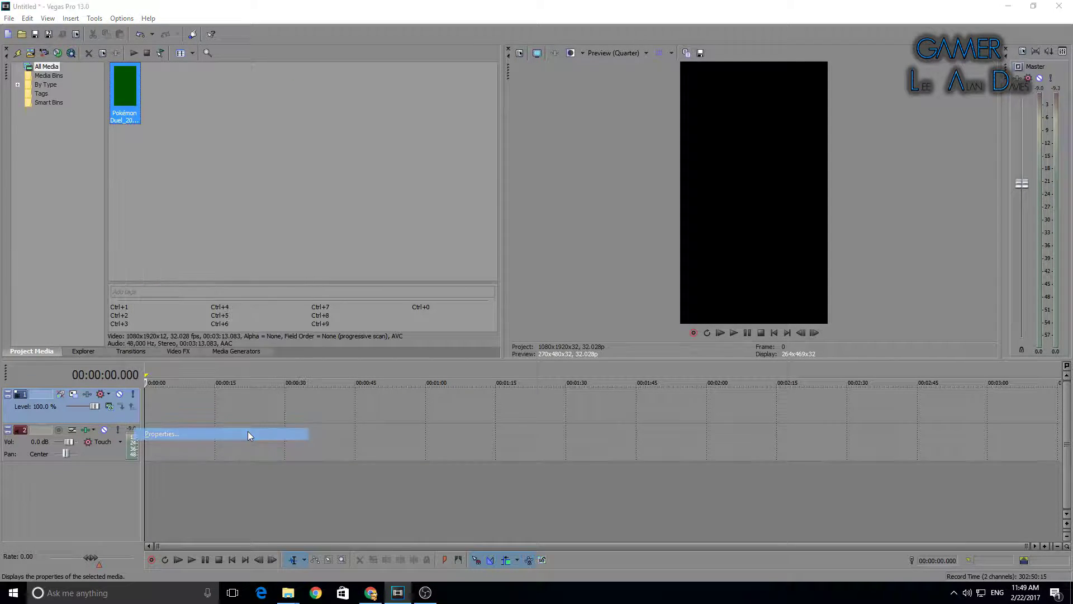
pyautogui.click(471, 108)
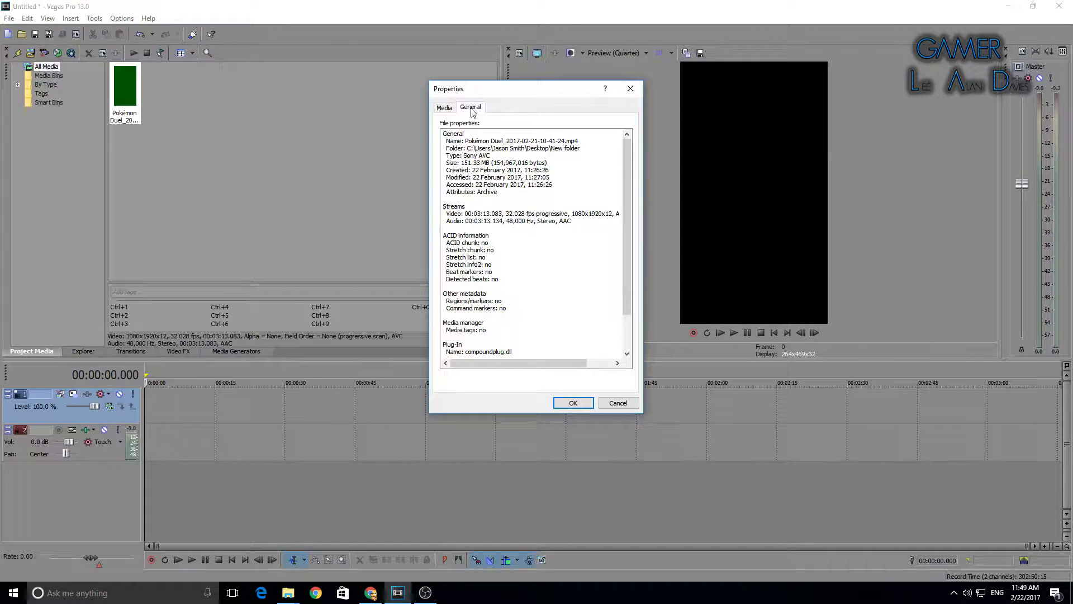
pyautogui.moveTo(626, 166); pyautogui.dragTo(637, 235)
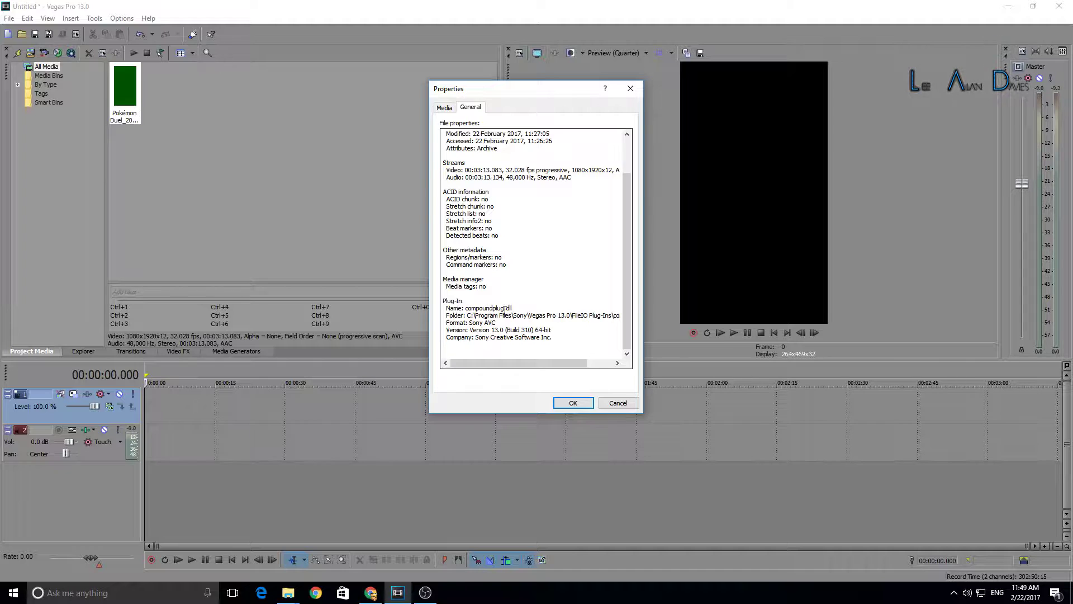
pyautogui.click(614, 403)
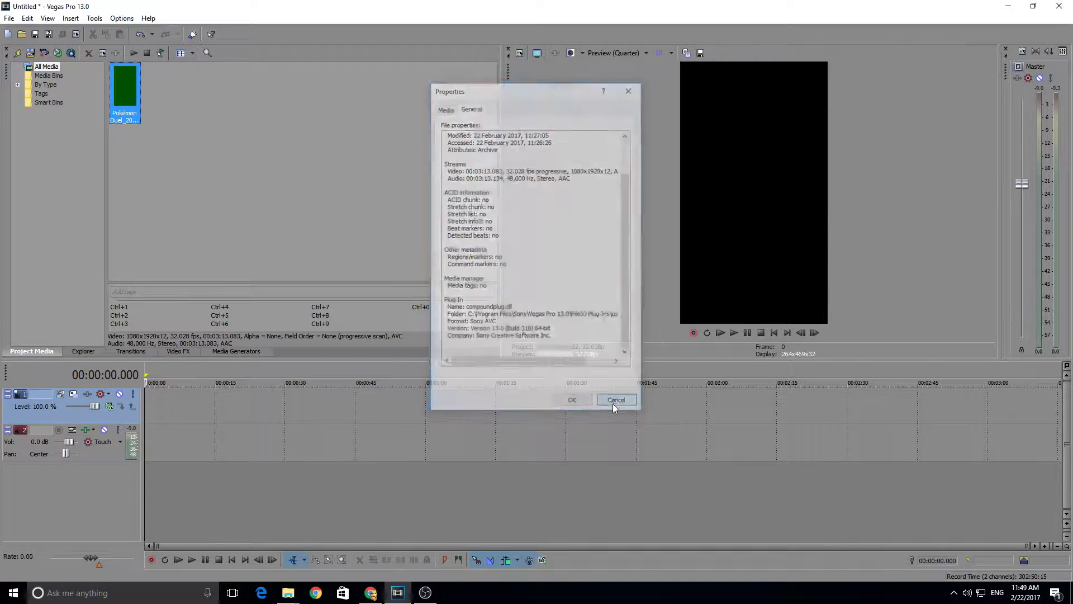
# Step: Delete the Pokémon Duel clip from the project media list
pyautogui.click(194, 407)
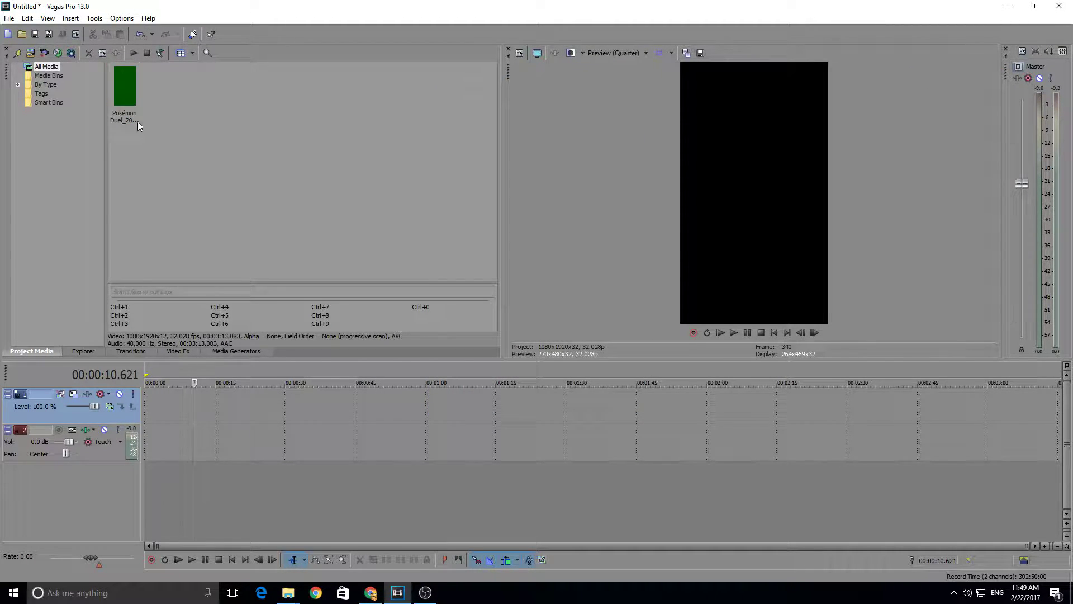
pyautogui.click(127, 92)
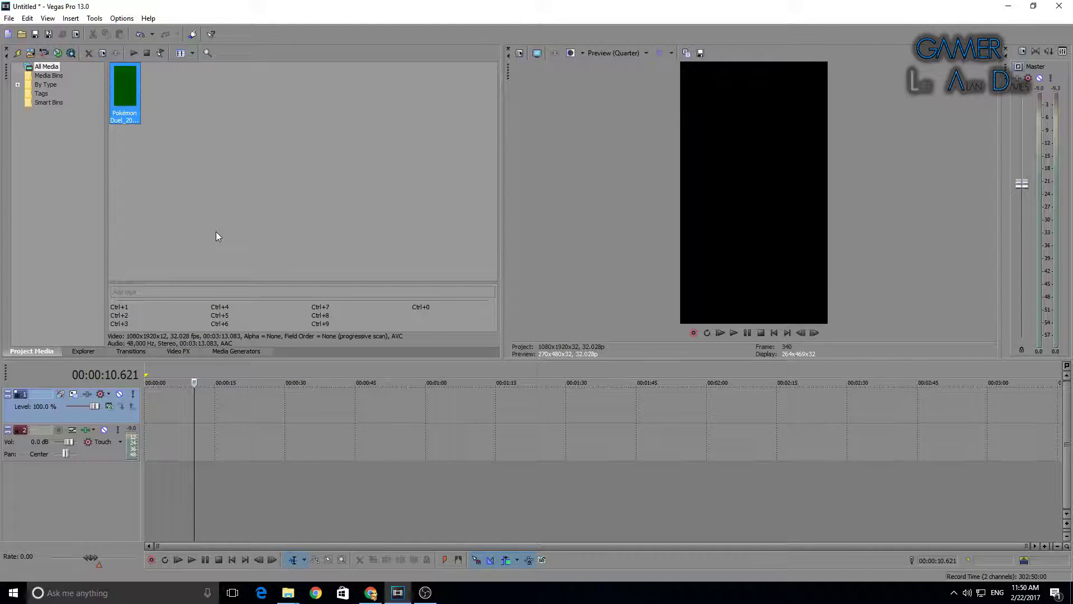
pyautogui.press('Delete')
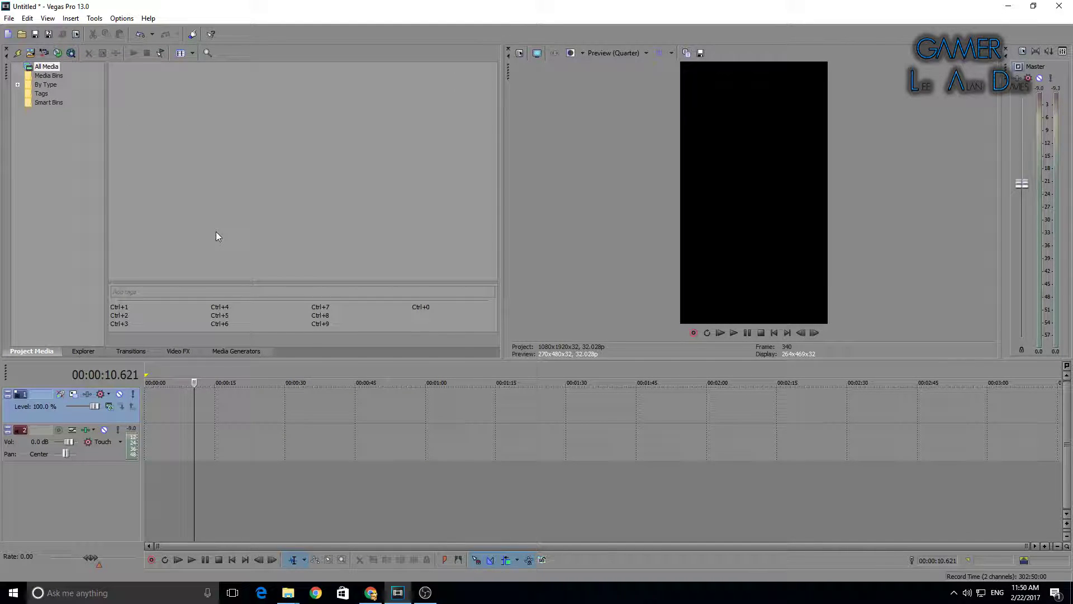
# Step: In the Windows7 (C:) window, navigate to Program Files\Sony\Vegas Pro 13.0
pyautogui.moveTo(289, 593)
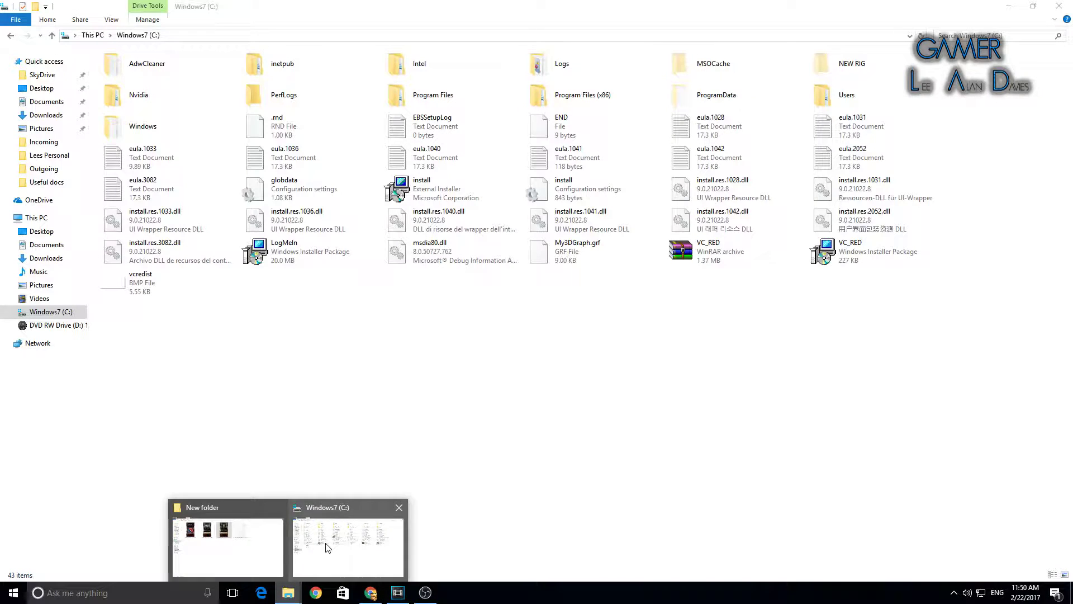
pyautogui.click(328, 547)
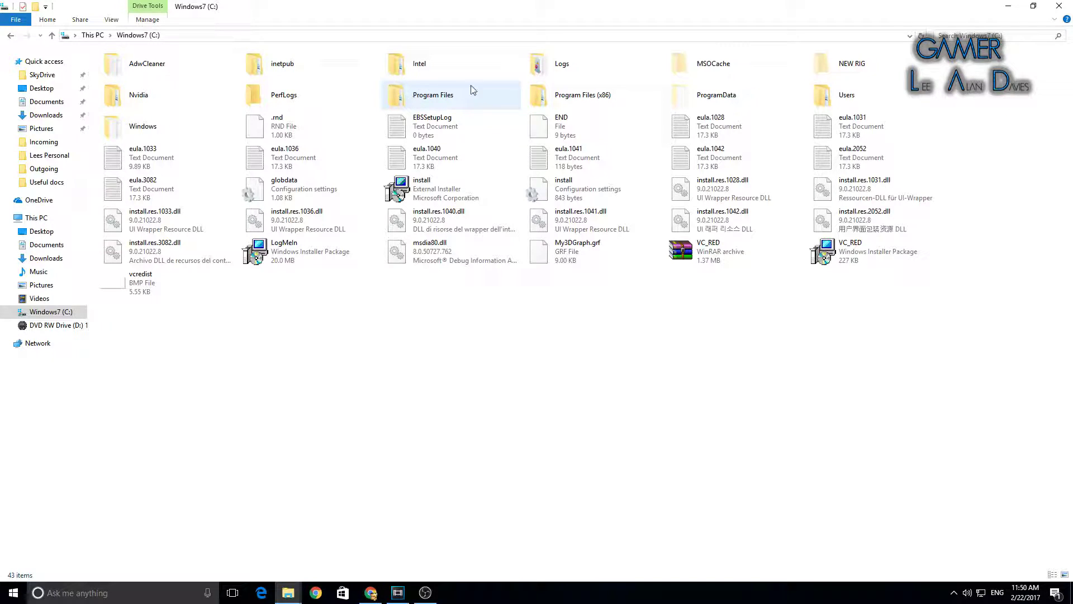
pyautogui.doubleClick(407, 97)
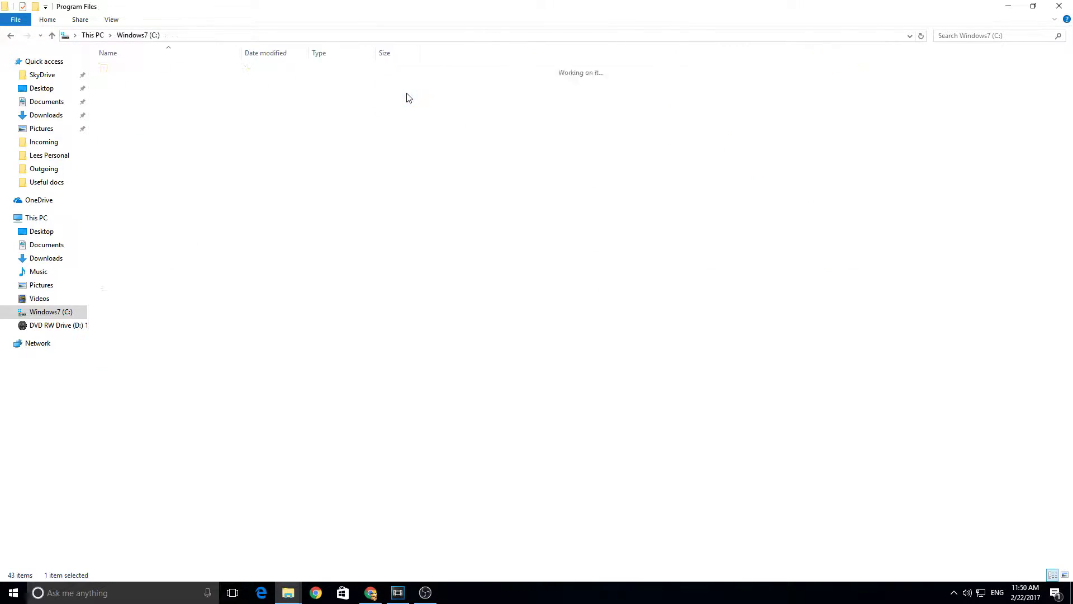
pyautogui.doubleClick(119, 223)
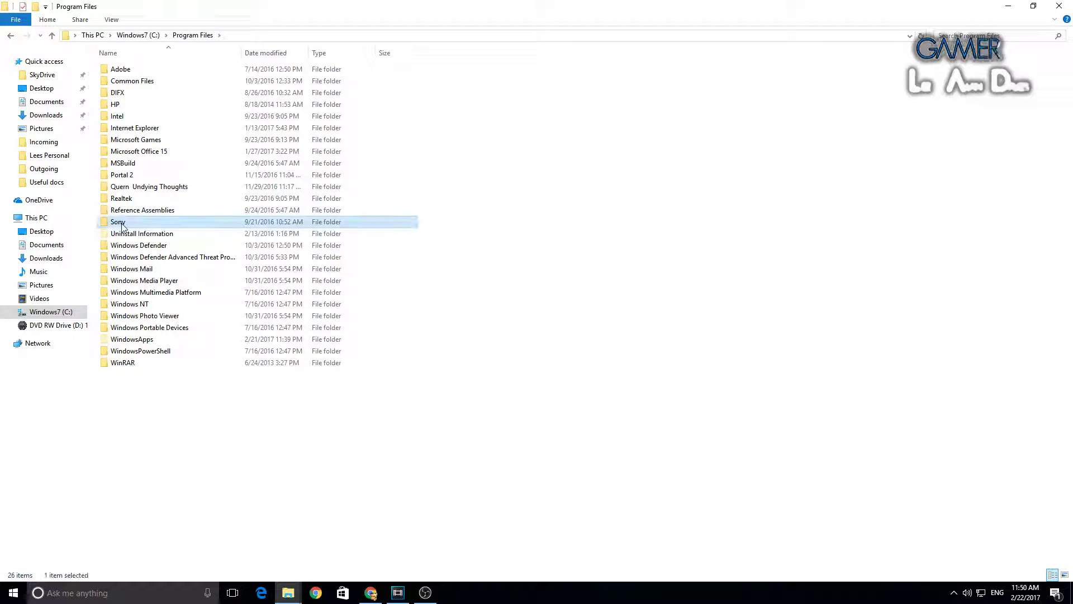
pyautogui.doubleClick(144, 75)
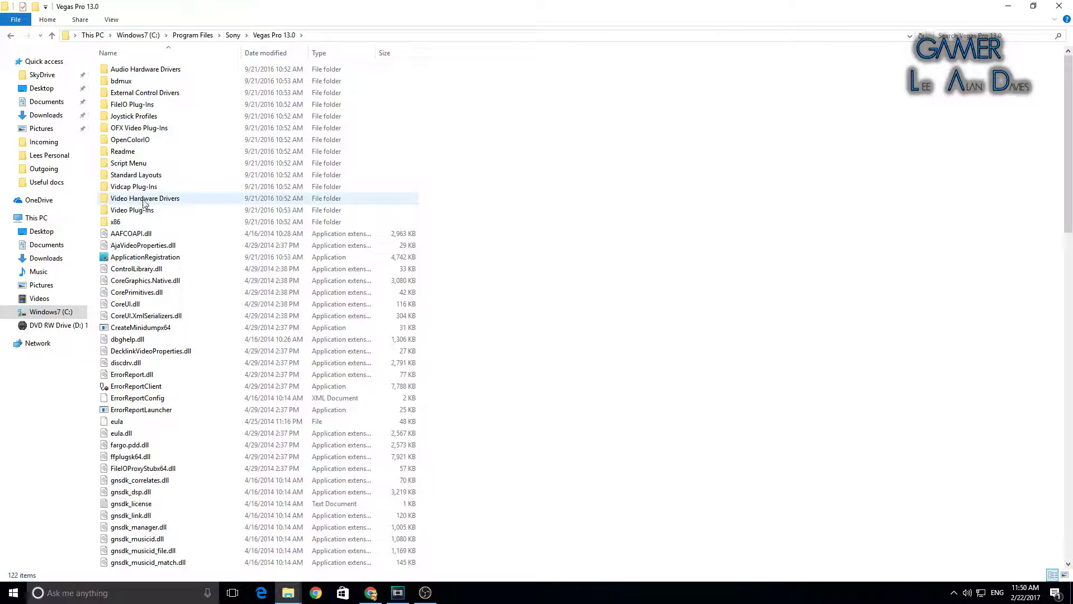
# Step: Rename the FileIO Plug-Ins folder compoundplug to compoundplugg and return to Vegas Pro
pyautogui.doubleClick(148, 106)
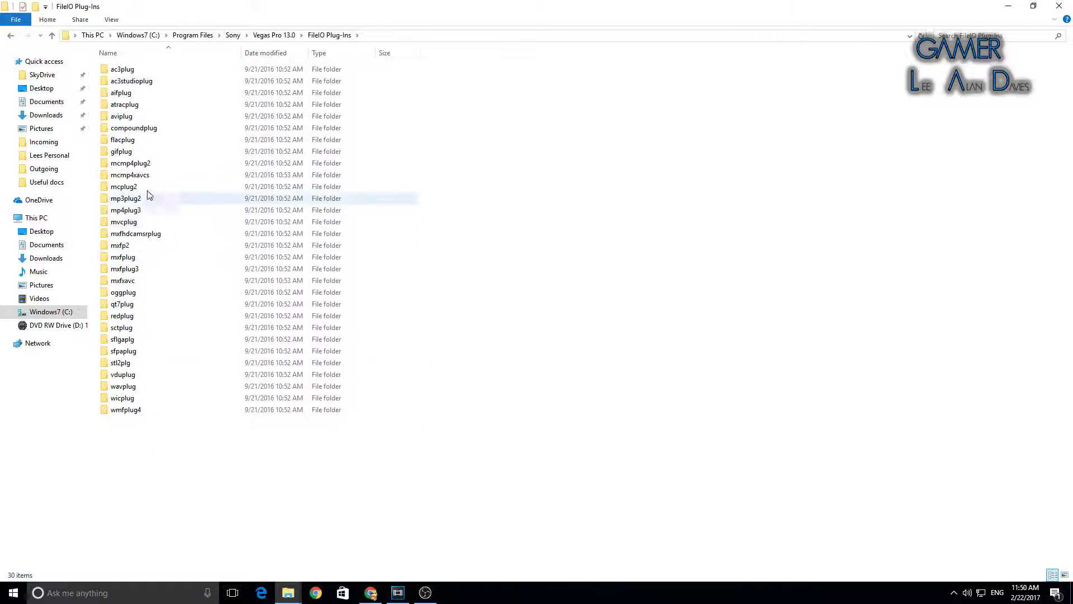
pyautogui.click(157, 132)
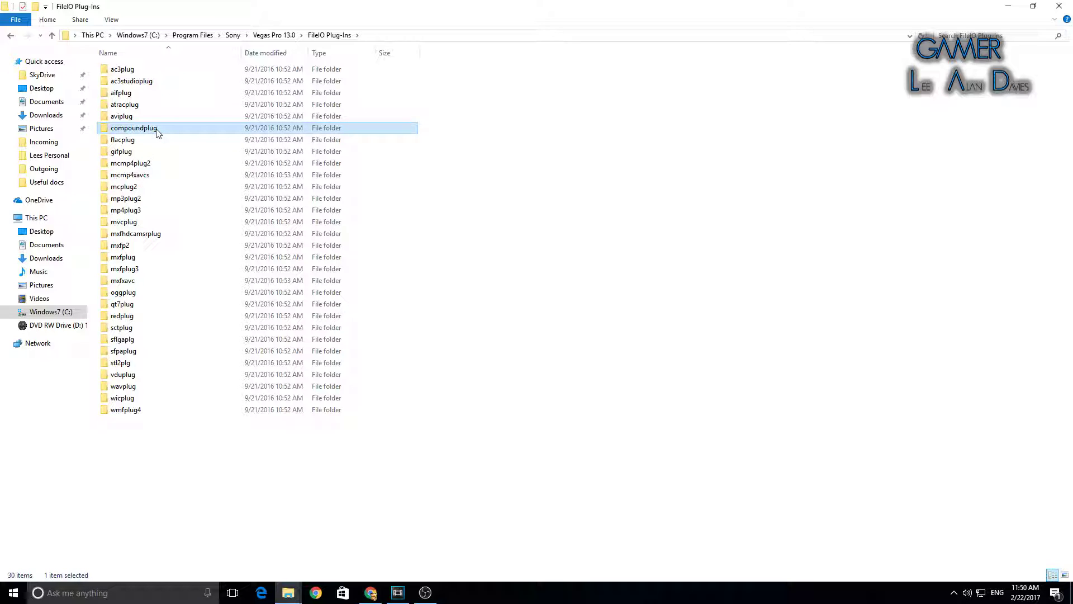
pyautogui.click(157, 132)
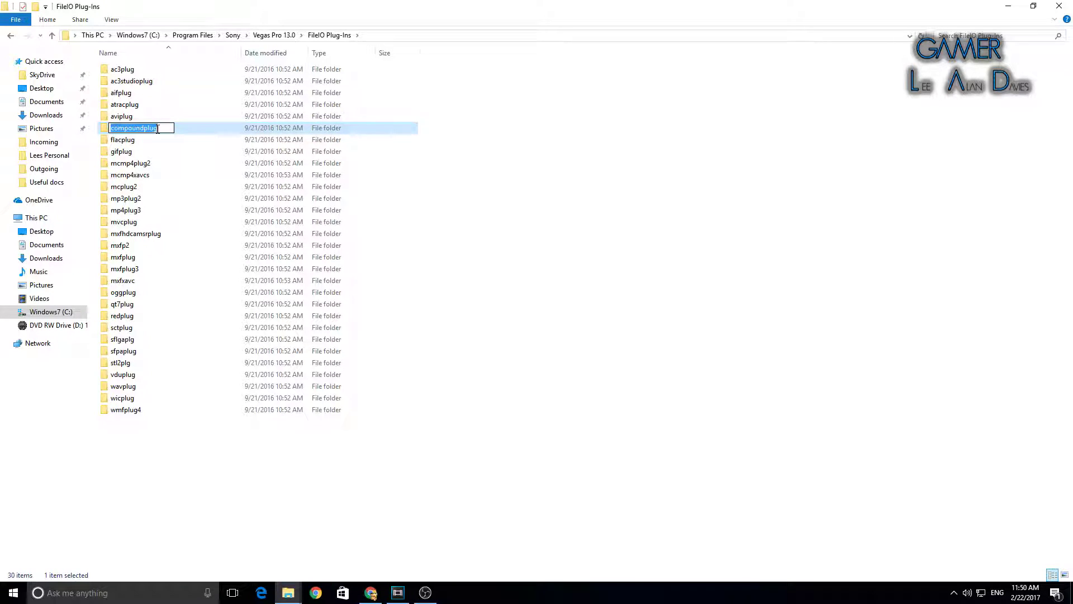
pyautogui.click(157, 132)
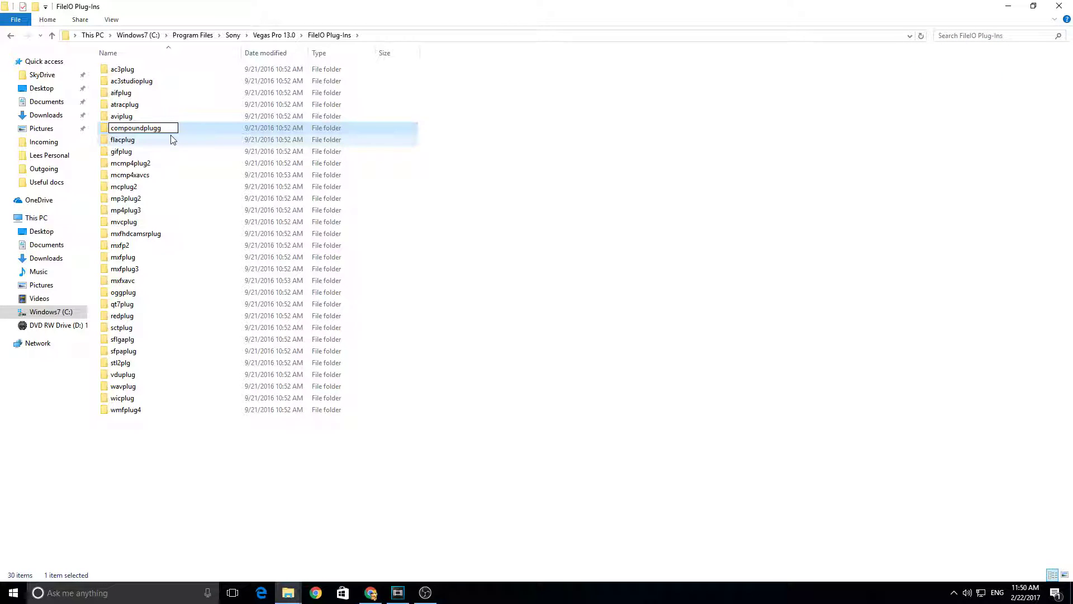
pyautogui.press('Return')
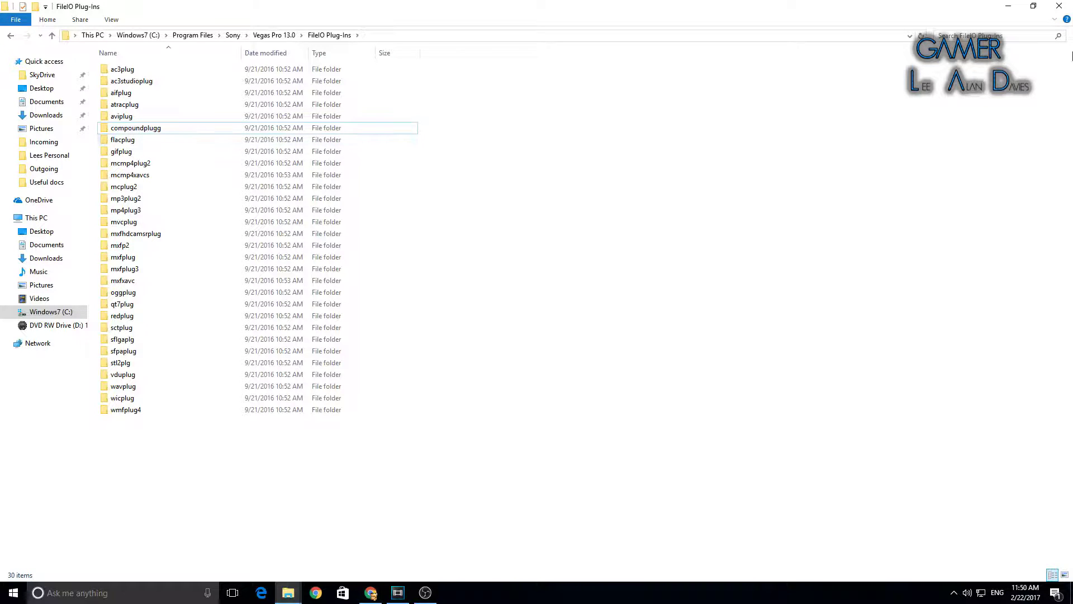
pyautogui.click(405, 590)
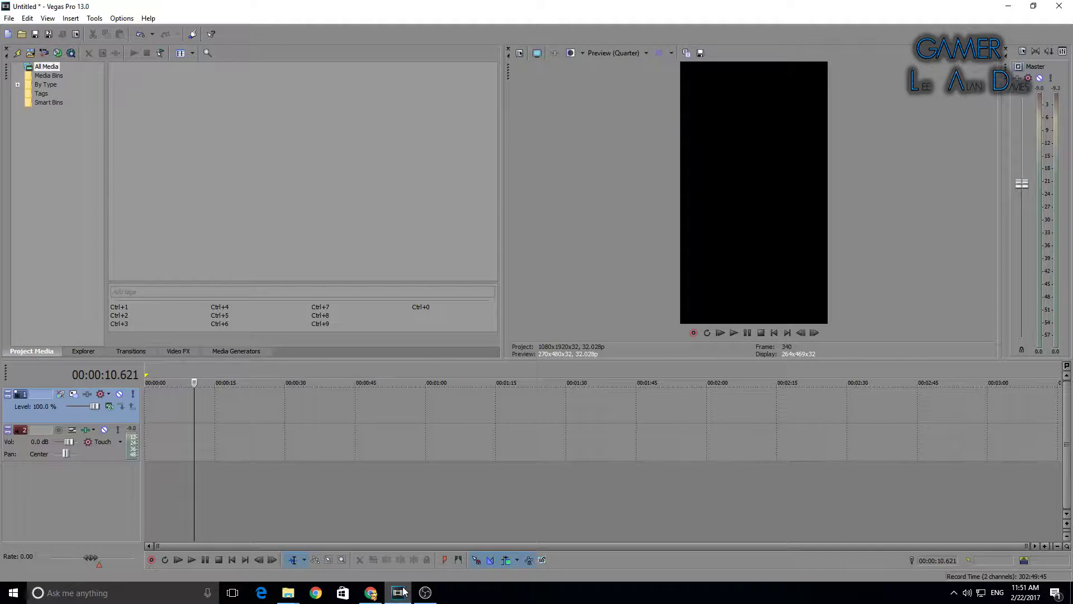
# Step: Quit Vegas without saving, relaunch it by searching 'vegas', and dismiss Sony Net Notify
pyautogui.click(1059, 11)
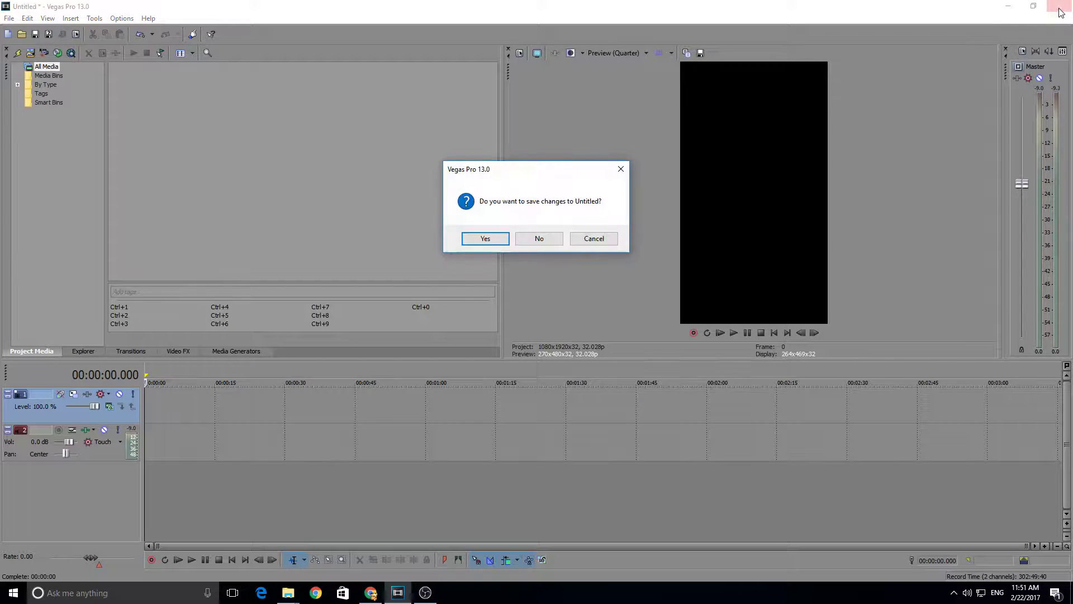
pyautogui.click(534, 238)
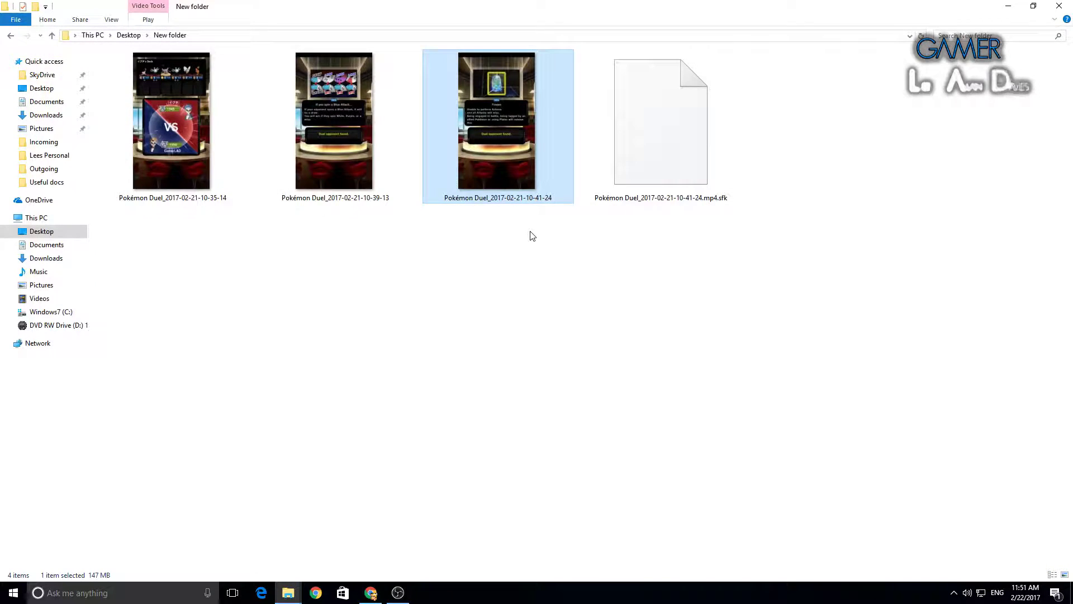
pyautogui.click(159, 592)
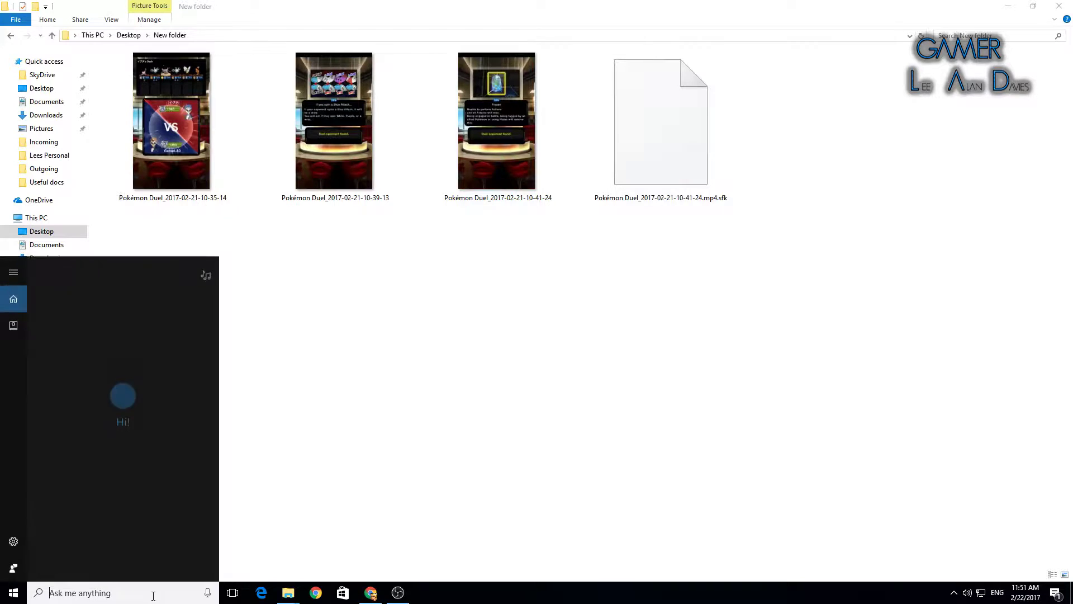
pyautogui.write('vegas')
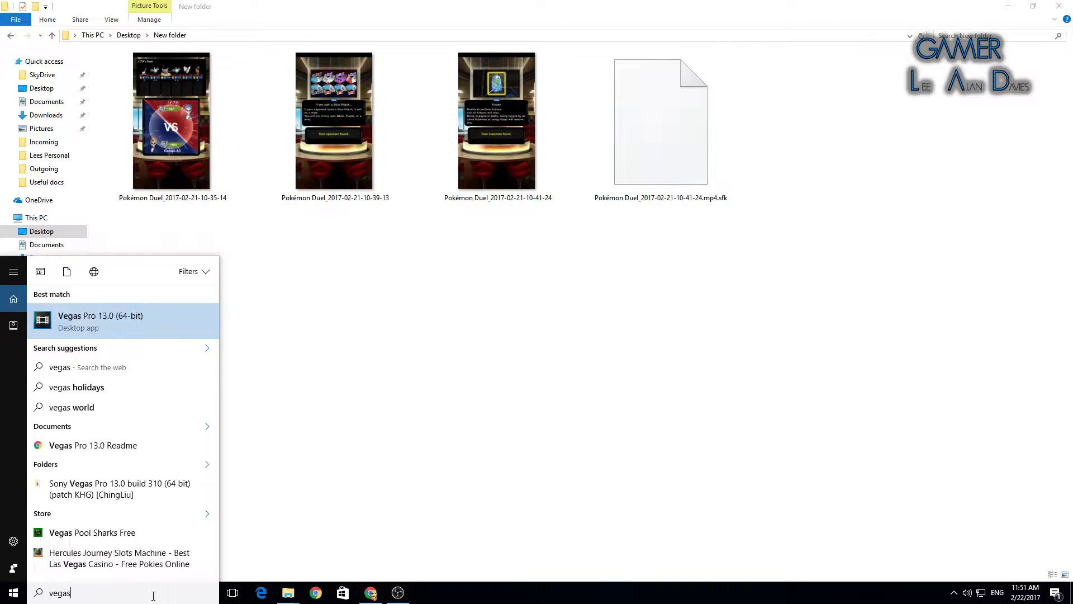
pyautogui.press('Return')
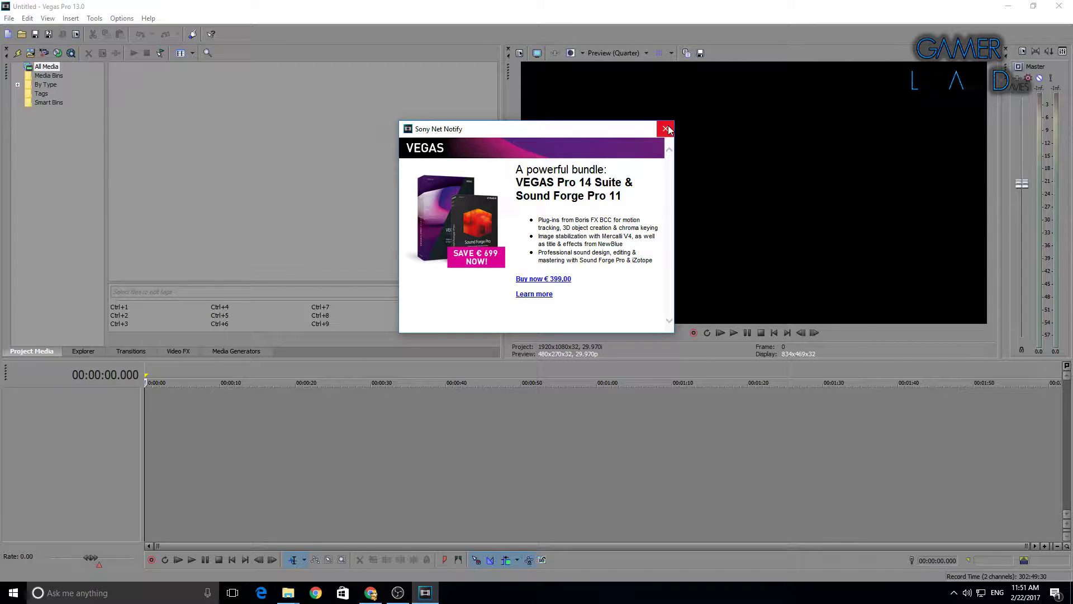
pyautogui.click(667, 129)
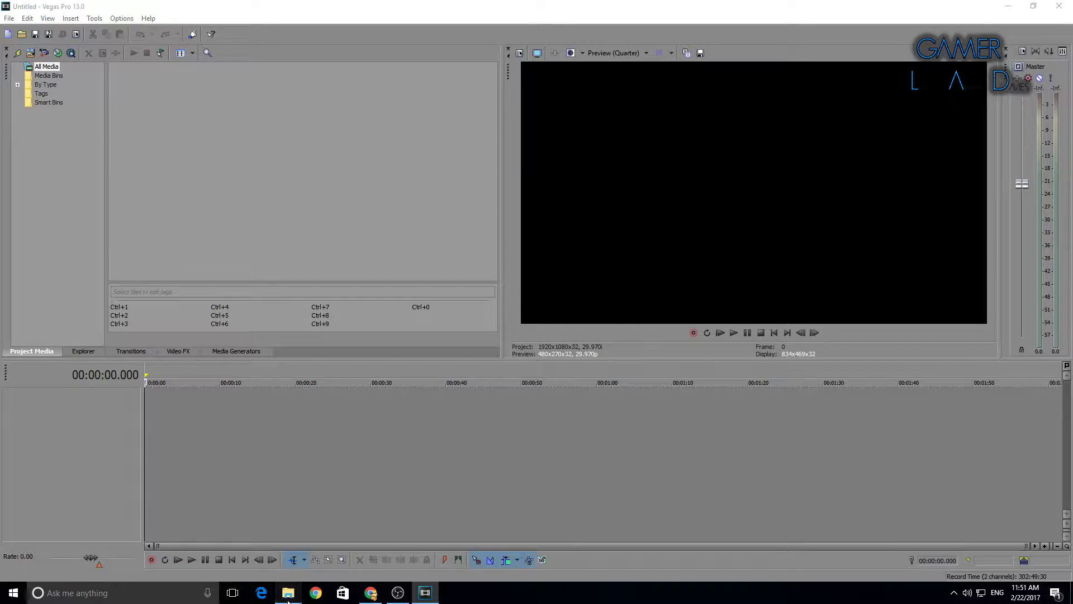
# Step: Delete the leftover .sfk file from the New folder
pyautogui.moveTo(288, 593)
pyautogui.click(227, 537)
pyautogui.click(652, 172)
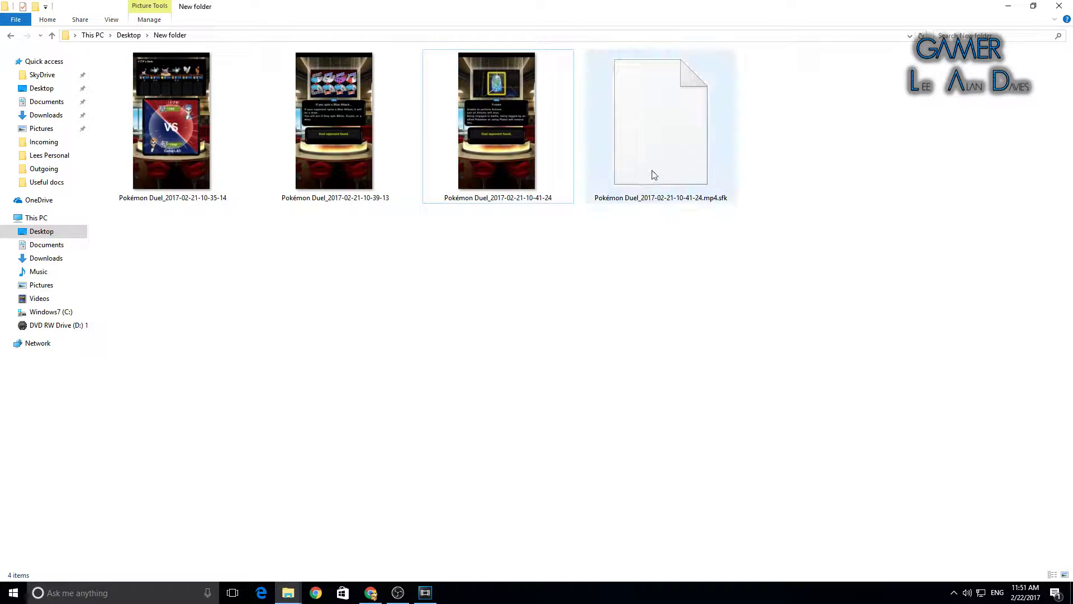
pyautogui.press('Delete')
pyautogui.press('Return')
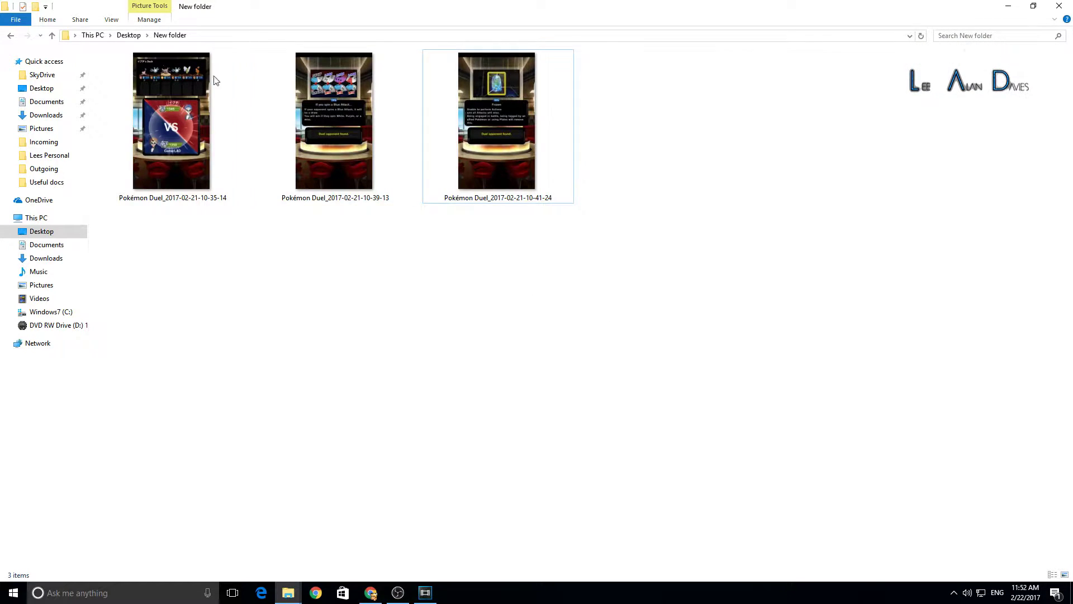
pyautogui.moveTo(514, 141); pyautogui.dragTo(221, 175)
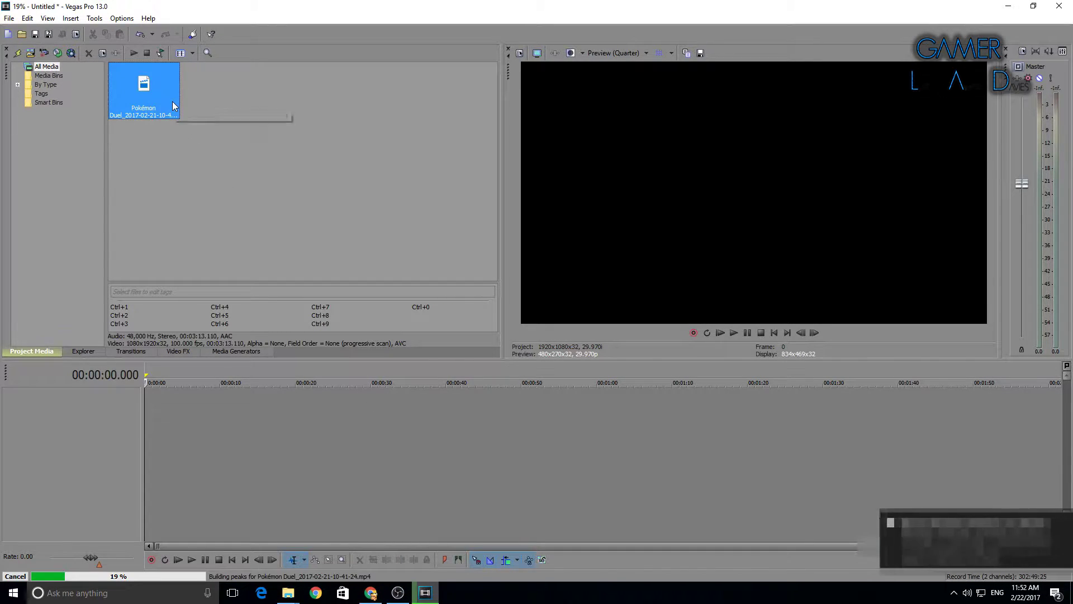
pyautogui.click(170, 163)
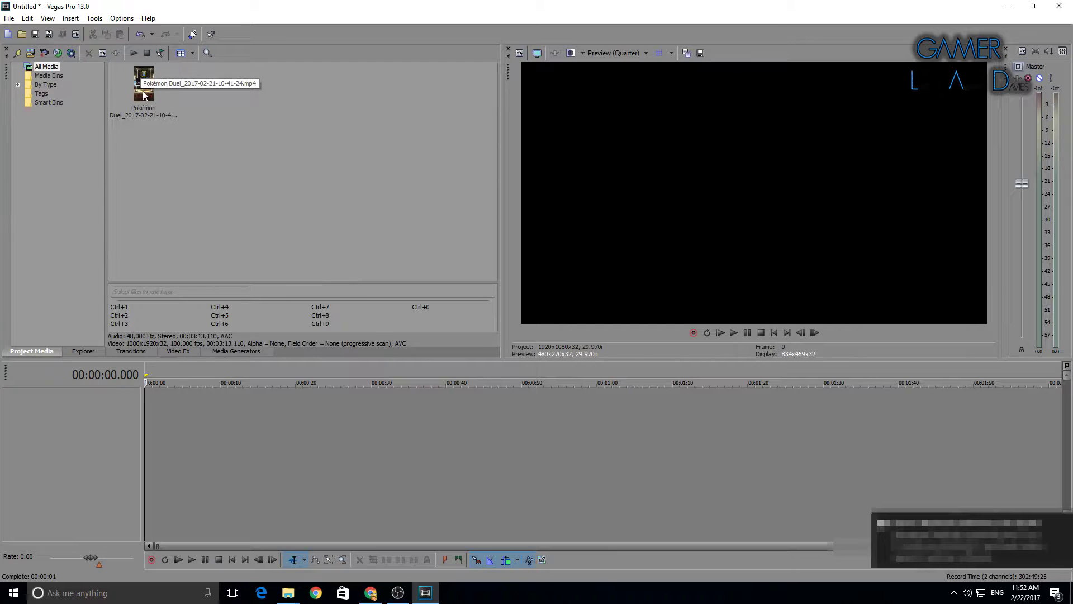
pyautogui.moveTo(145, 97); pyautogui.dragTo(155, 149)
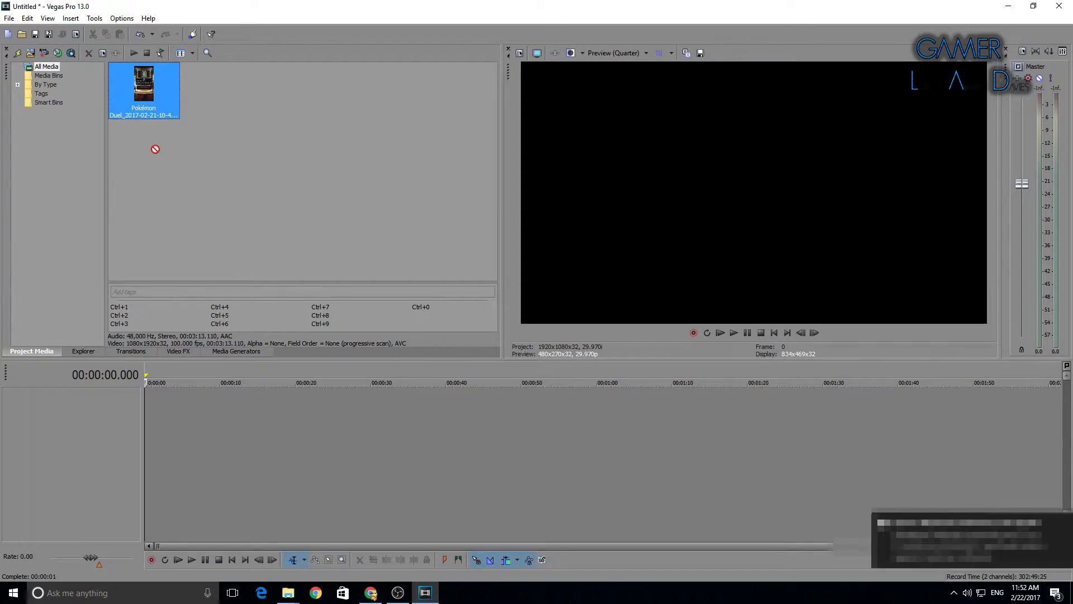
# Step: Put the clip at the timeline start, preview 00:19.693, ~00:33, 00:49.173, then play from 00:42.370
pyautogui.moveTo(149, 418); pyautogui.dragTo(149, 419)
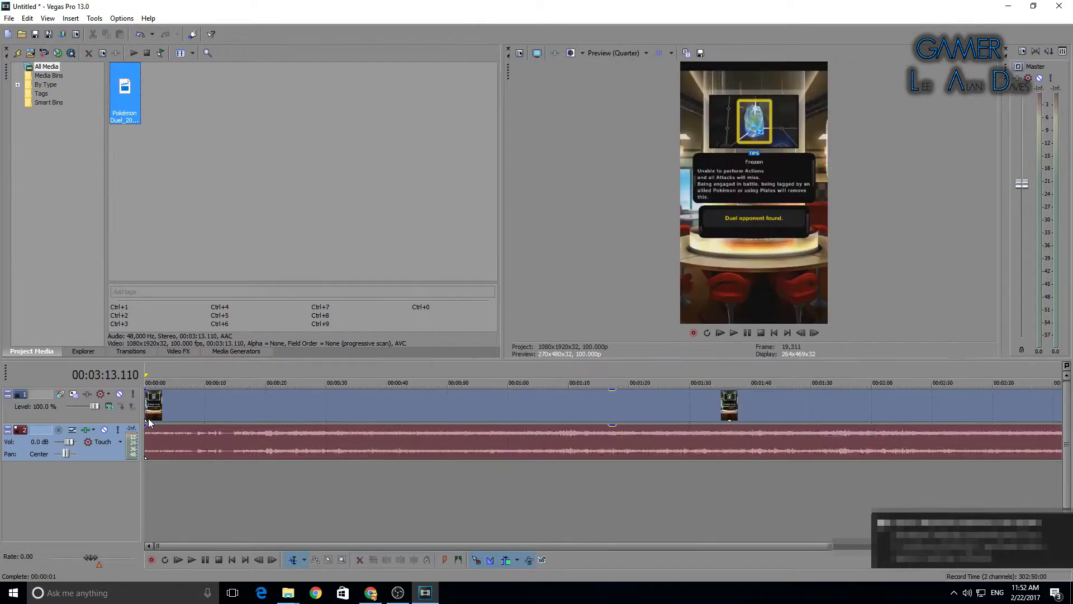
pyautogui.click(236, 485)
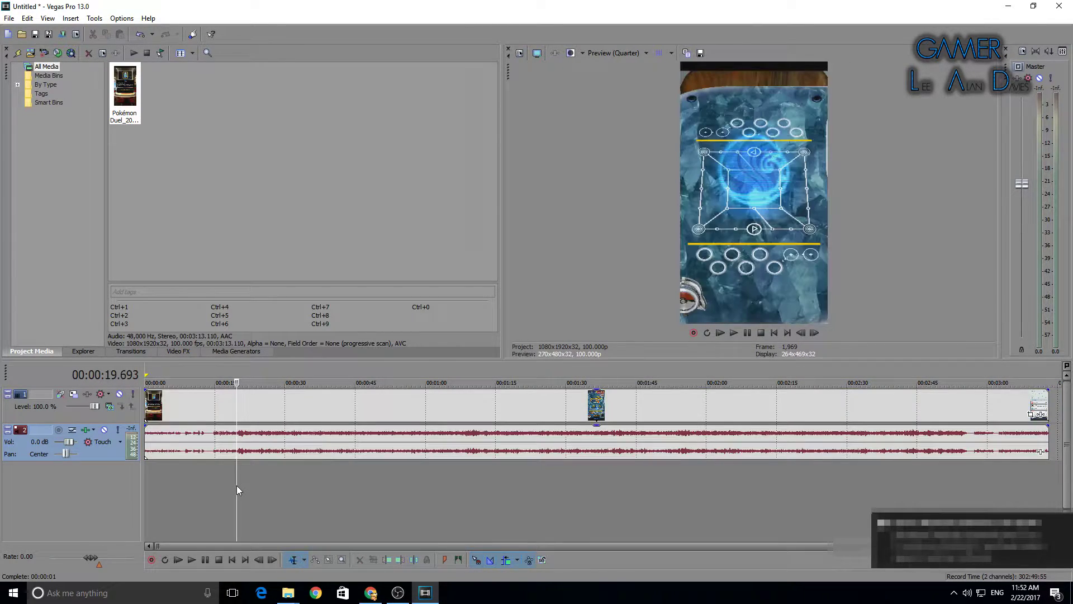
pyautogui.click(303, 492)
pyautogui.click(375, 490)
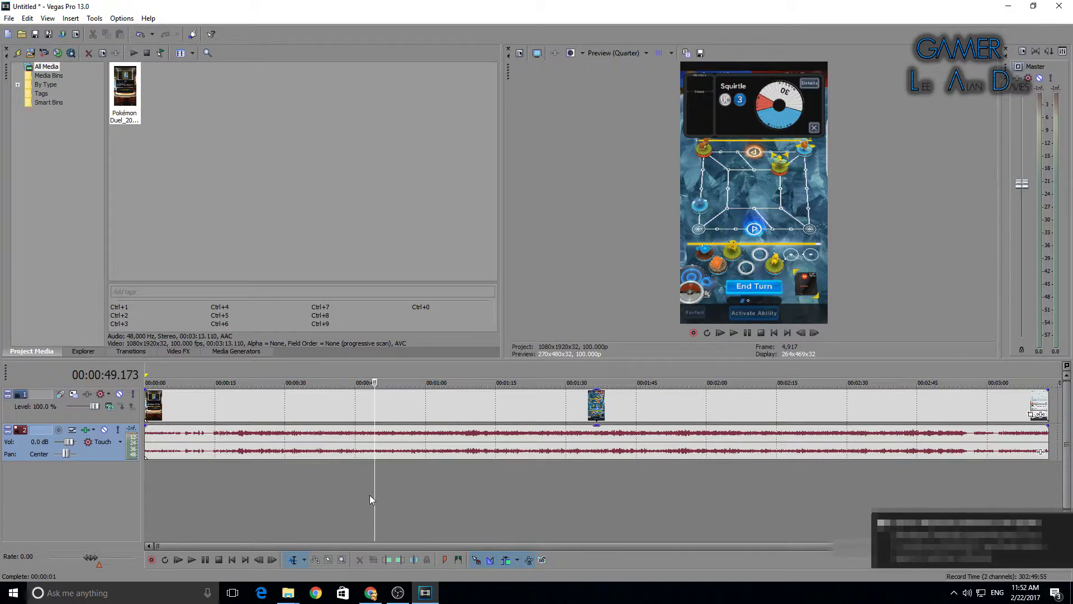
pyautogui.click(343, 498)
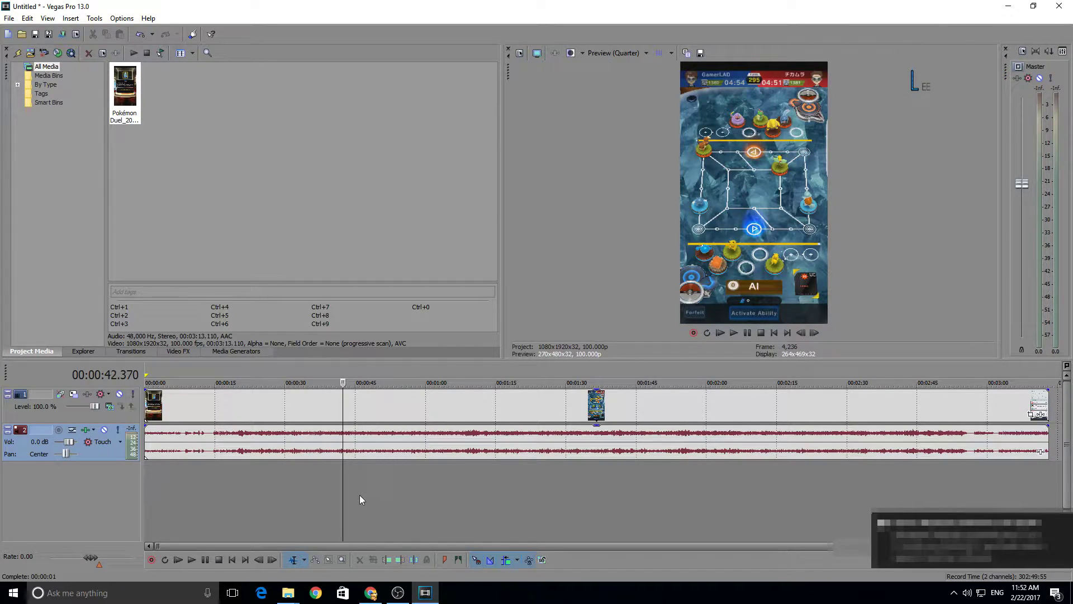
pyautogui.press('space')
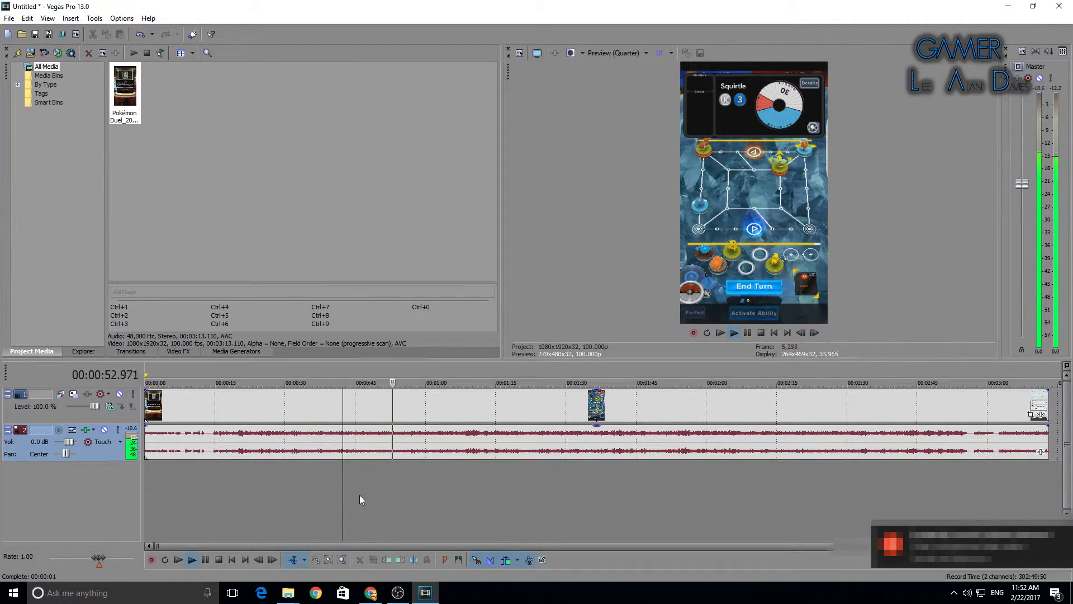
pyautogui.press('Return')
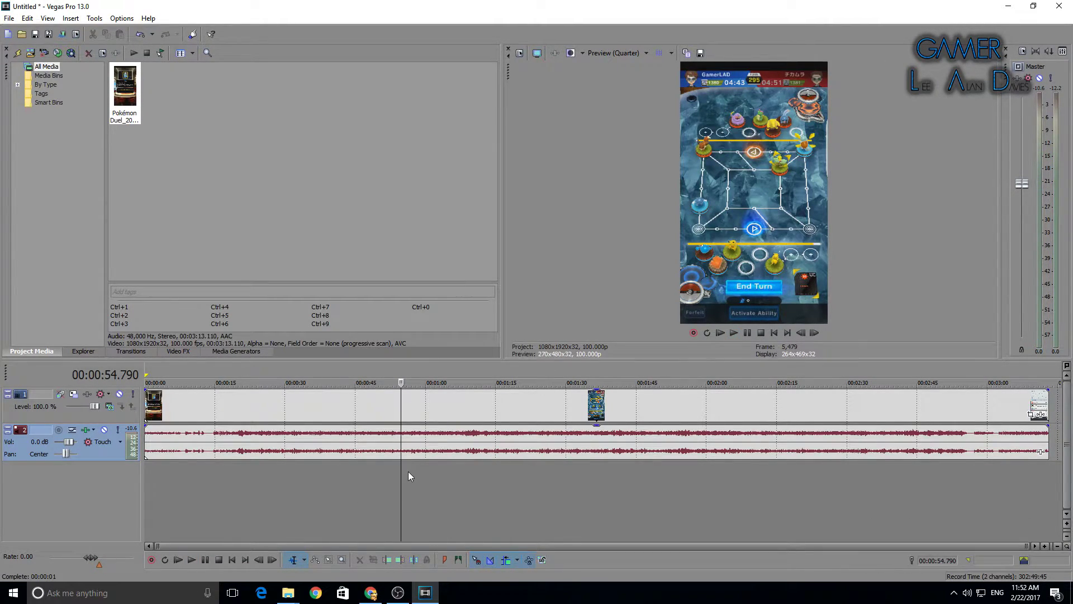
# Step: Preview frames at 01:21.755, about 01:36, 01:58.158 and 01:01.943
pyautogui.click(529, 482)
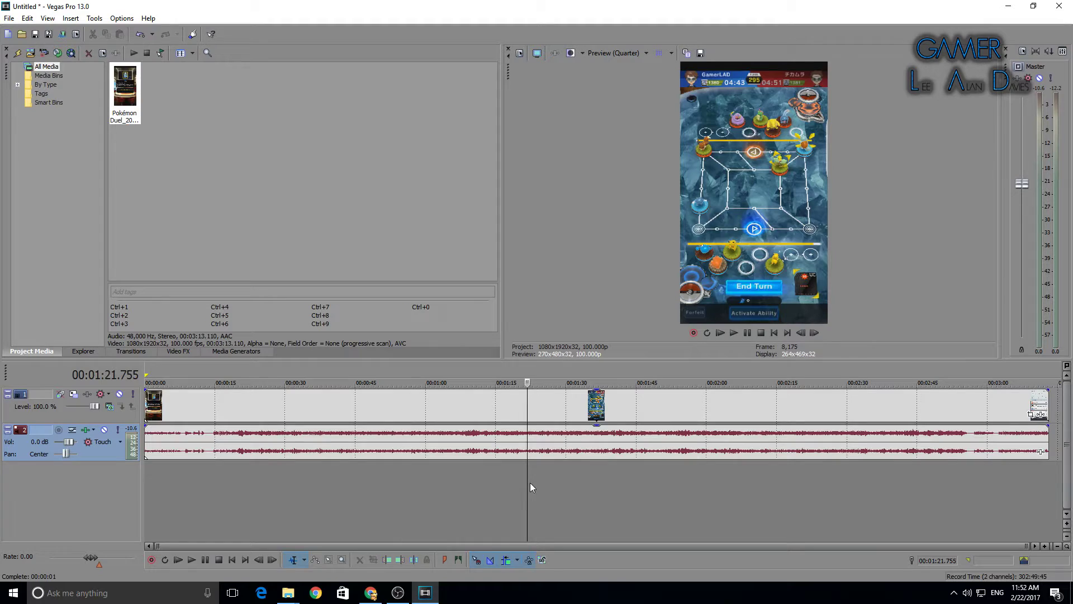
pyautogui.click(596, 475)
pyautogui.click(698, 474)
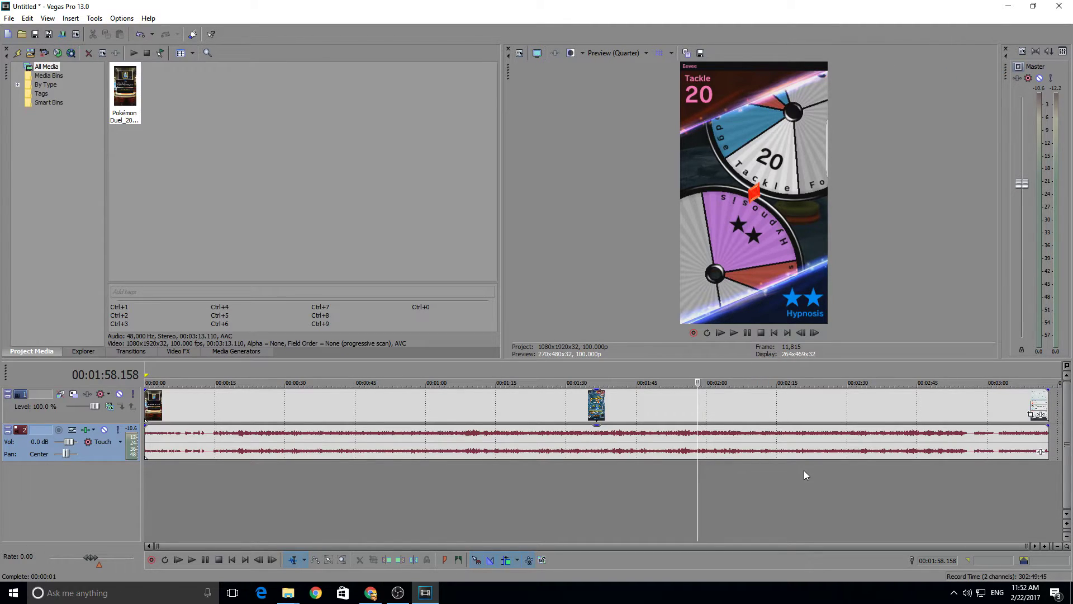
pyautogui.click(435, 476)
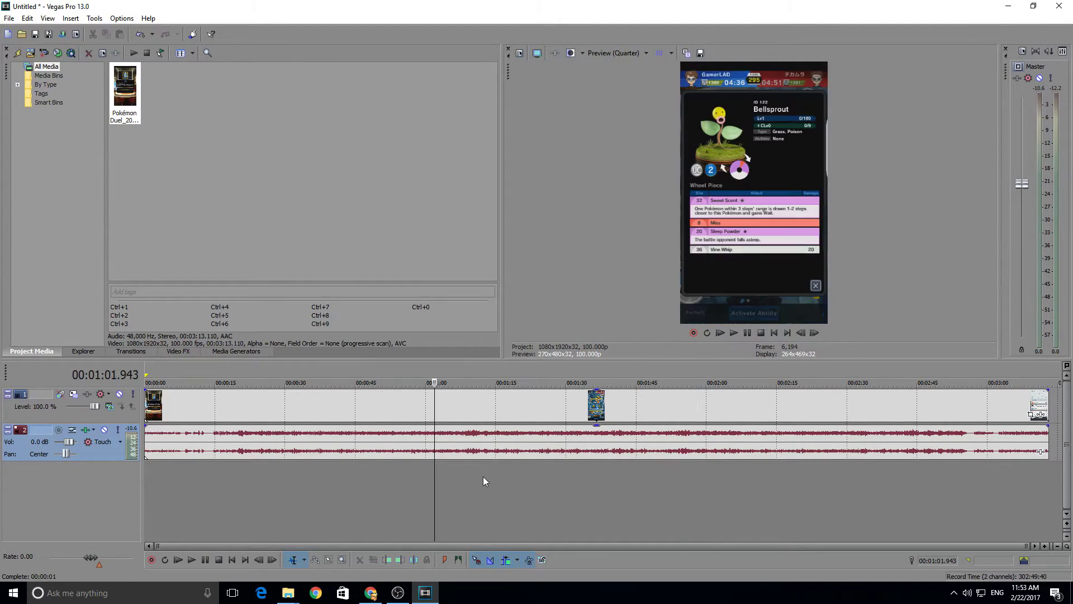